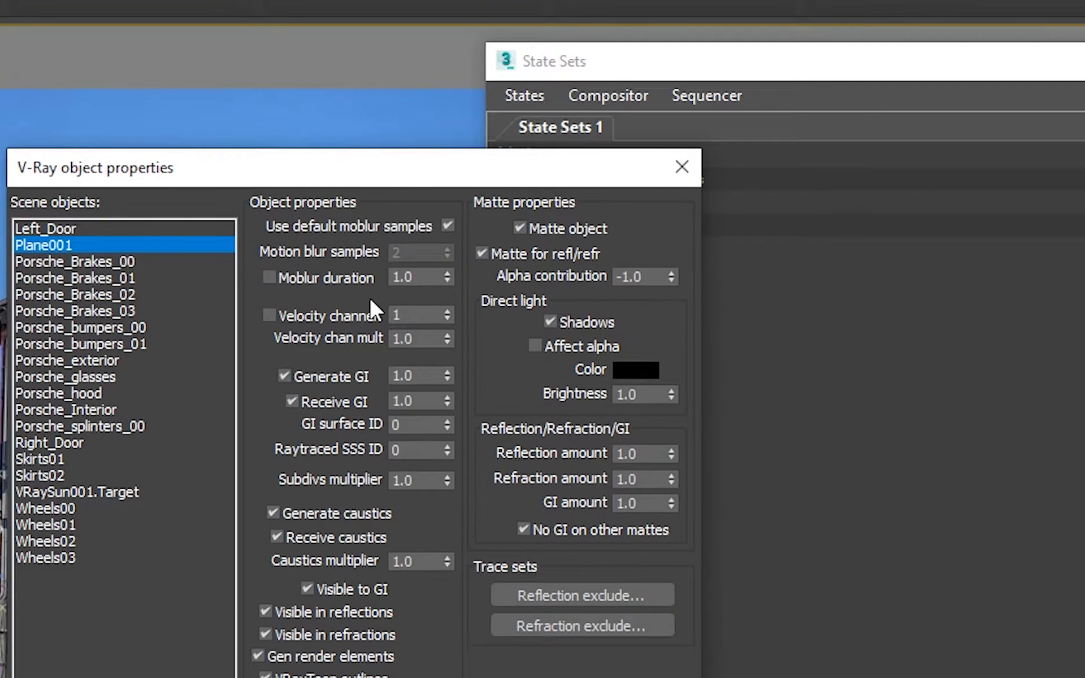
Turn off Visible to Camera for the ground plane Plane001 in its object properties
{"action": "left_click_drag", "start_coordinate": [332, 167], "coordinate": [0, 27]}
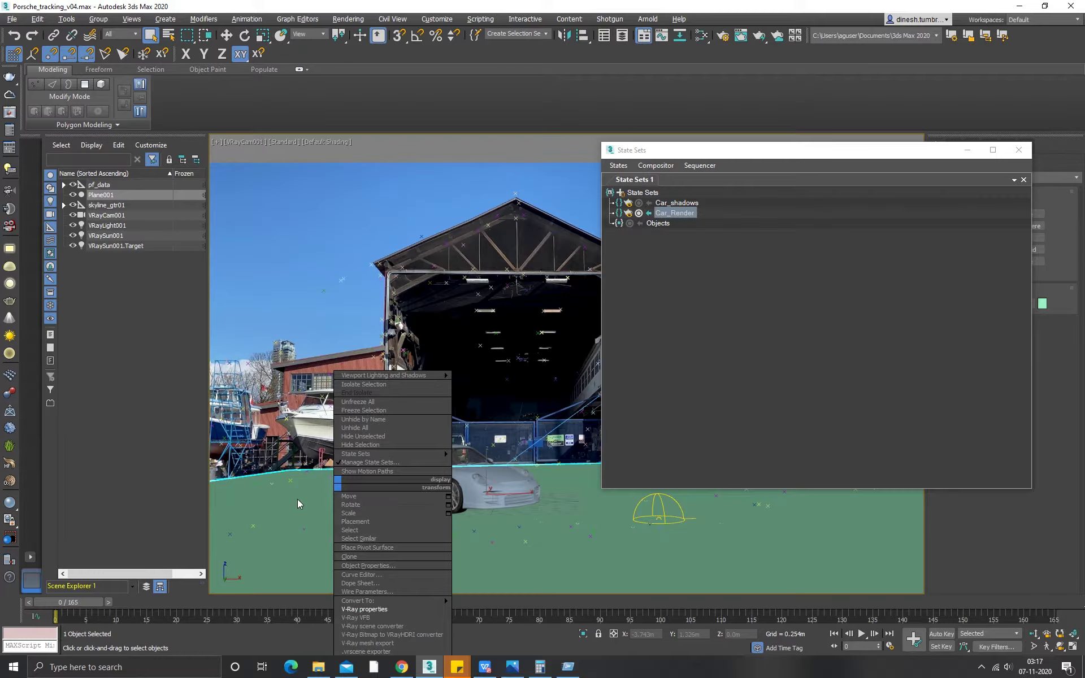
{"action": "left_click", "coordinate": [297, 502]}
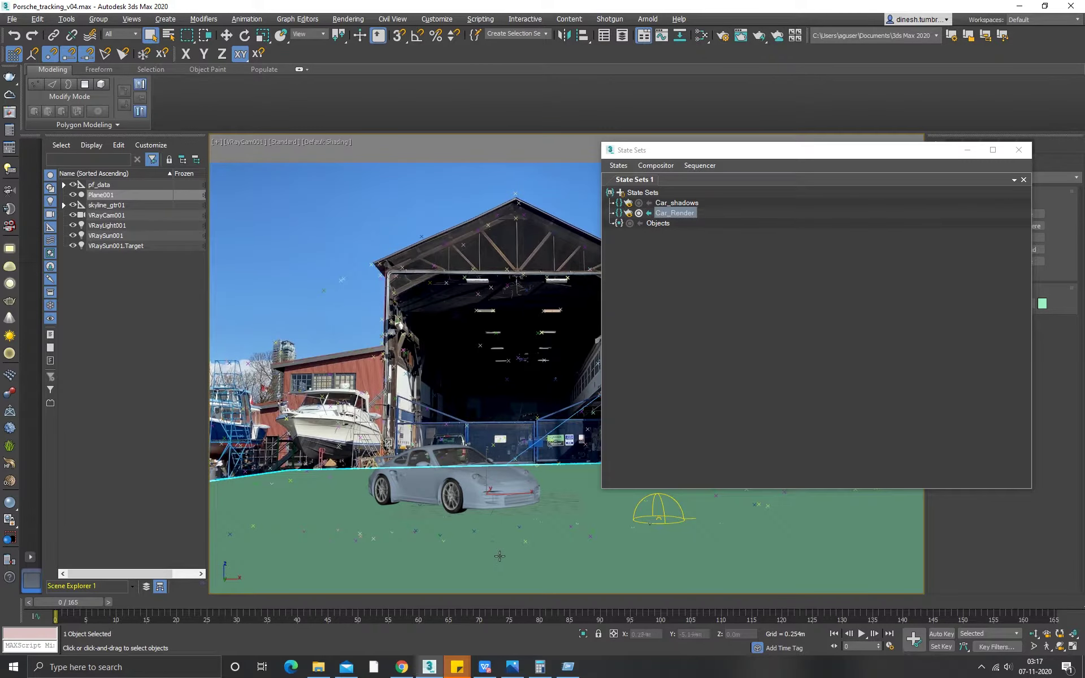
{"action": "right_click", "coordinate": [337, 490]}
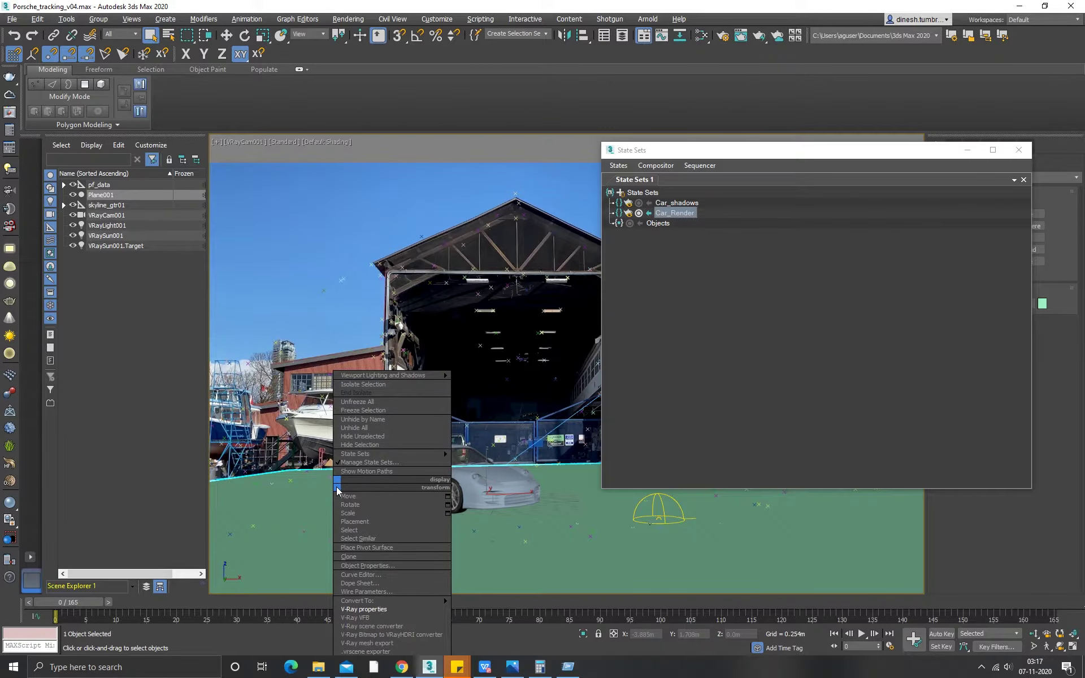
{"action": "left_click", "coordinate": [367, 566]}
{"action": "left_click_drag", "start_coordinate": [493, 157], "coordinate": [325, 159]}
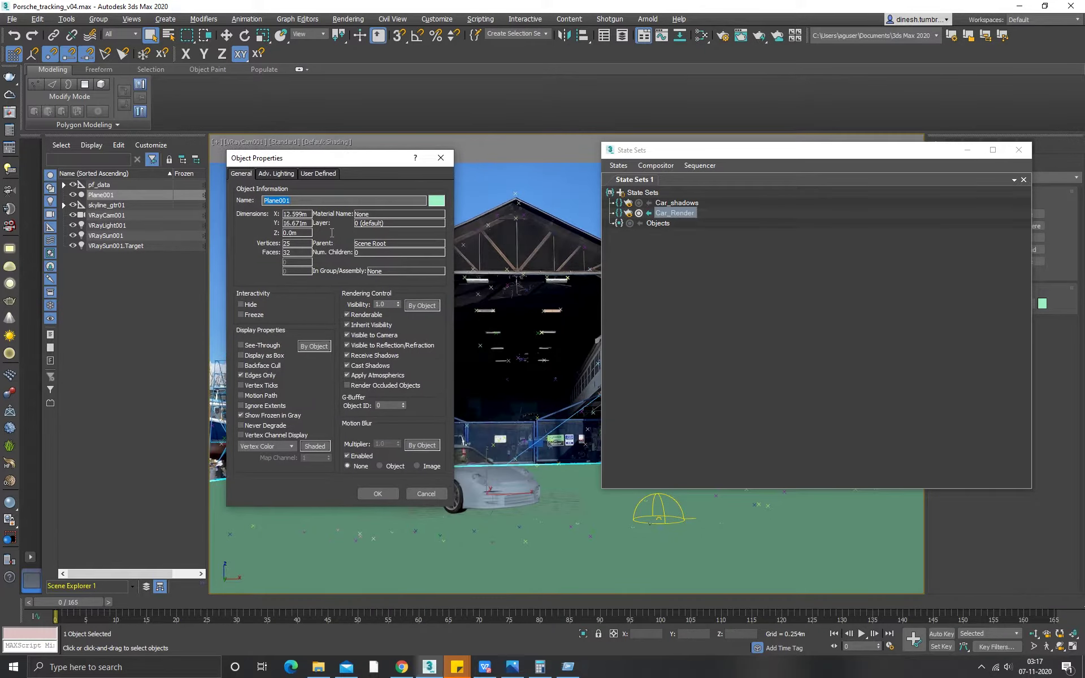
{"action": "left_click", "coordinate": [348, 335]}
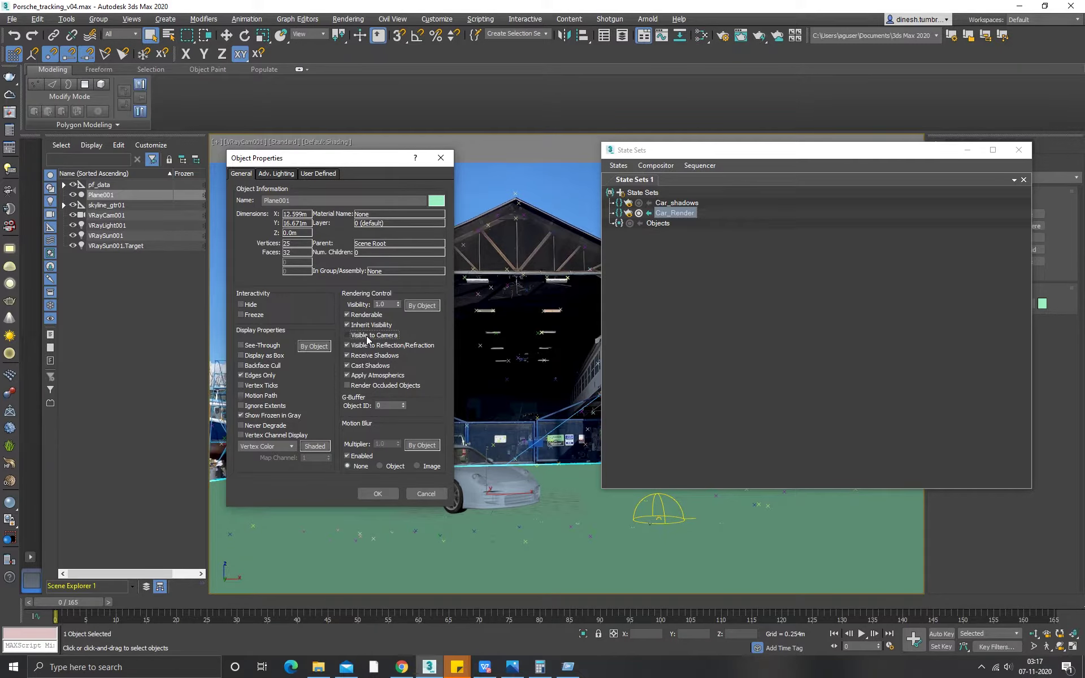
{"action": "left_click", "coordinate": [367, 337]}
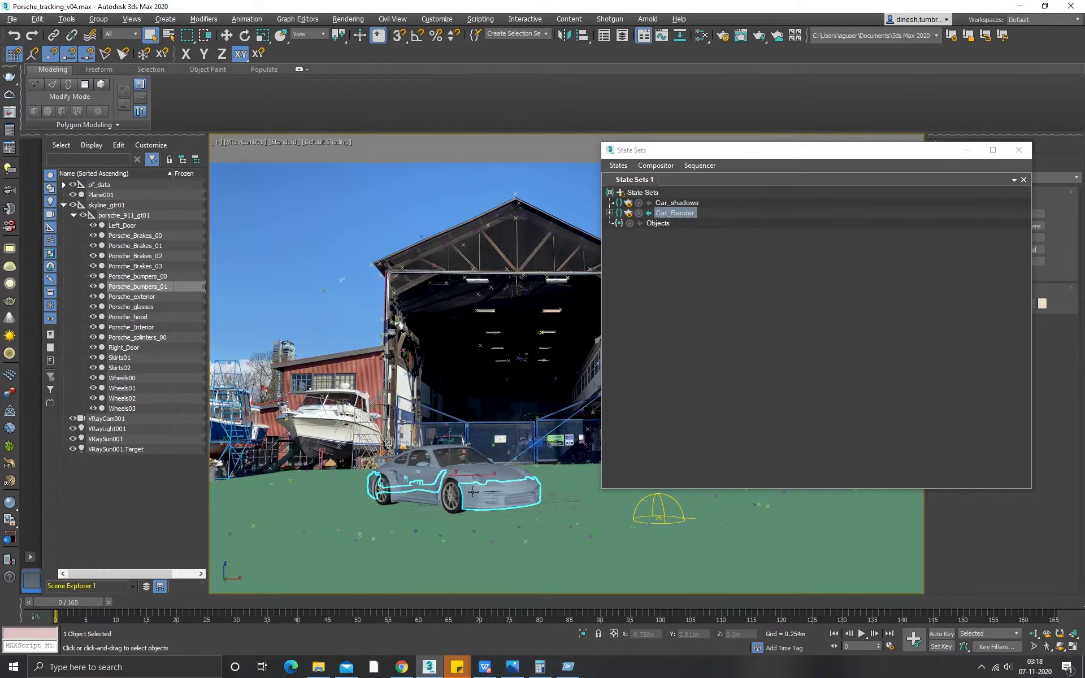
Render the camera view with the Car_Render state and inspect the car in the frame buffer
{"action": "key", "text": "shift+q"}
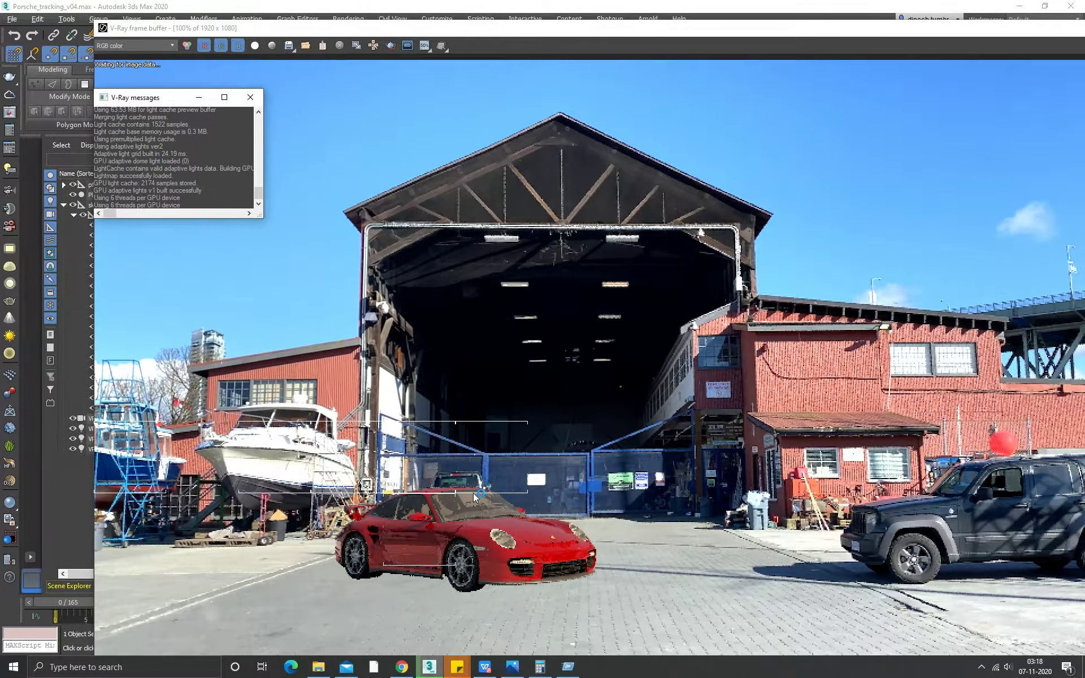
{"action": "scroll", "coordinate": [475, 495], "scroll_direction": "down", "scroll_amount": 2}
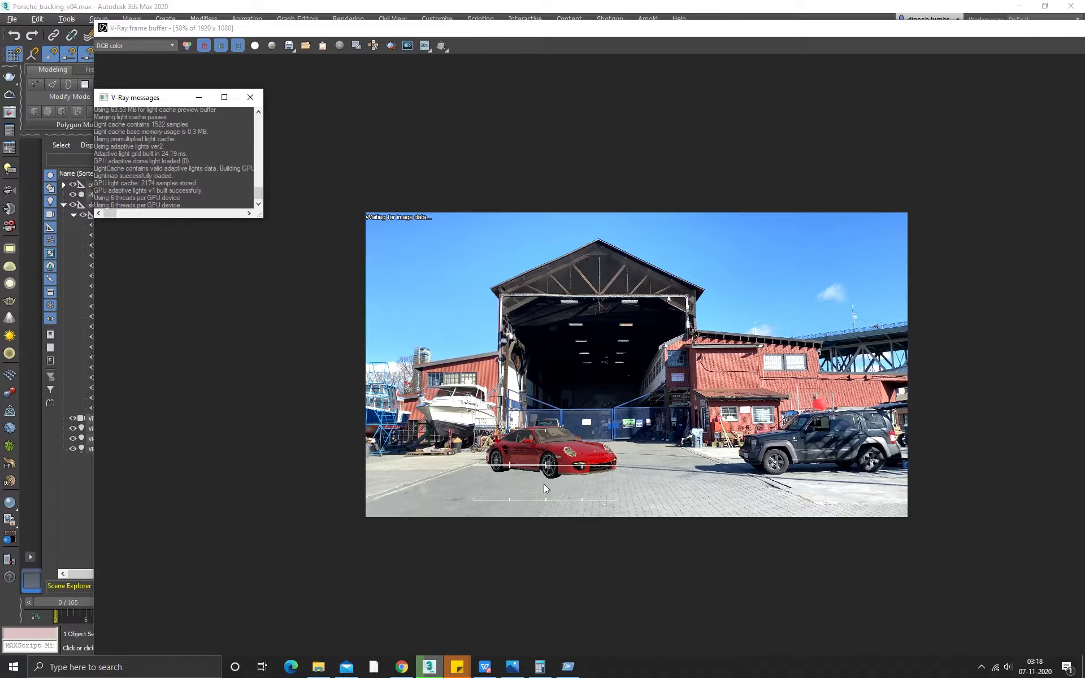
{"action": "double_click", "coordinate": [544, 482]}
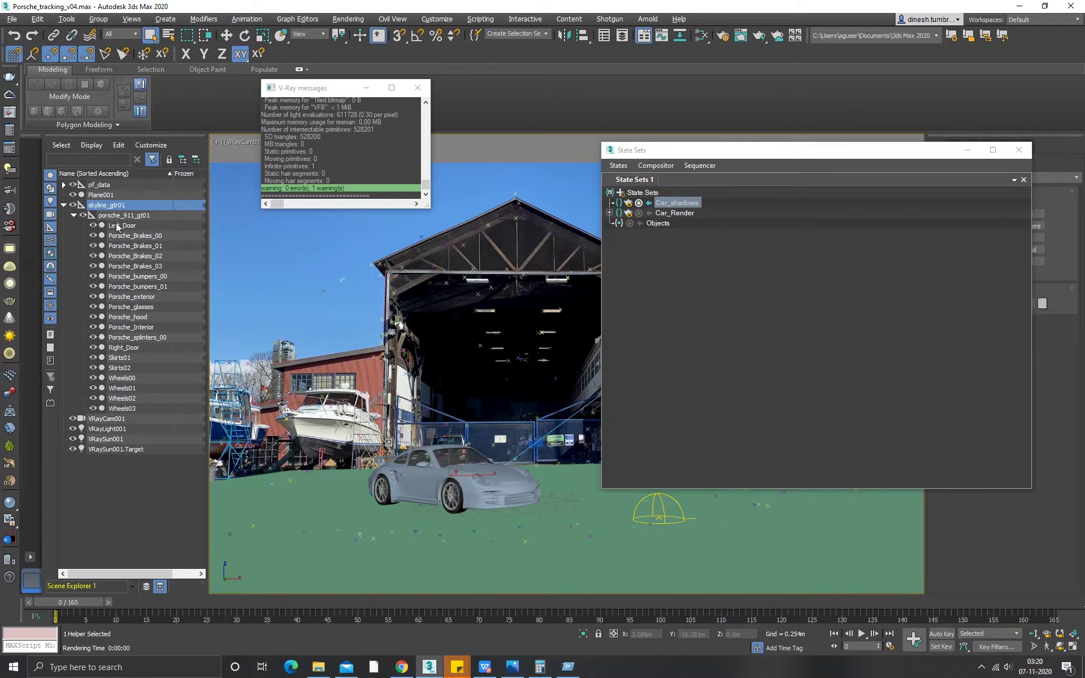
Turn off Visible to Camera for all car parts from Left_Door to Wheels03 and stop recording the Car_shadows state
{"action": "left_click", "coordinate": [116, 226]}
{"action": "left_click", "coordinate": [119, 409], "text": "shift"}
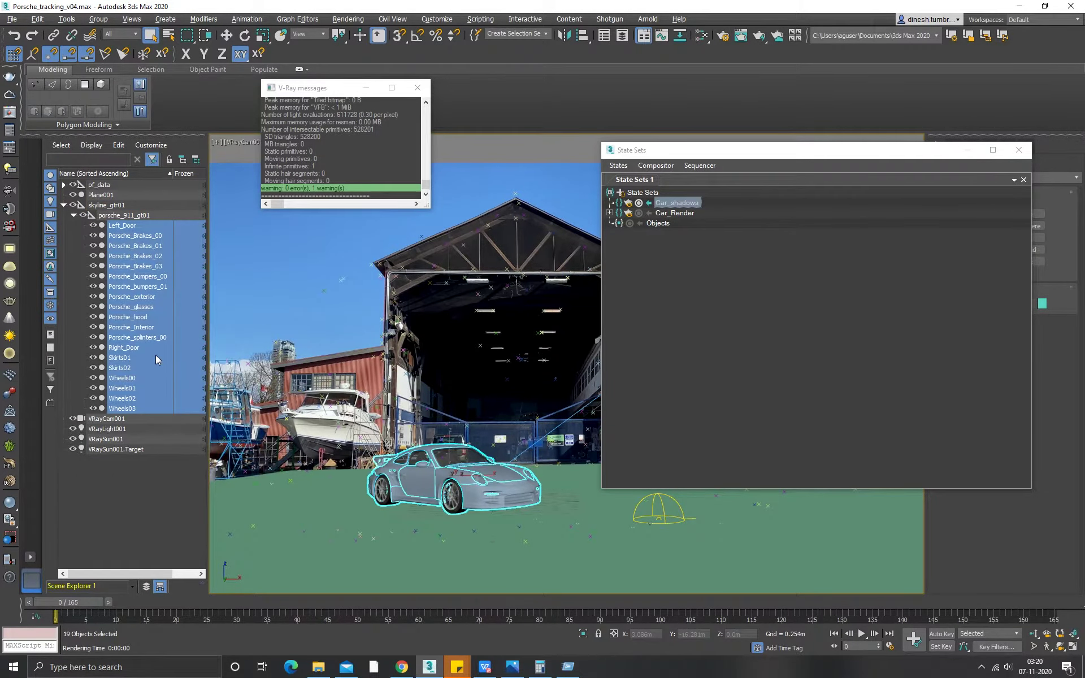
{"action": "right_click", "coordinate": [434, 476]}
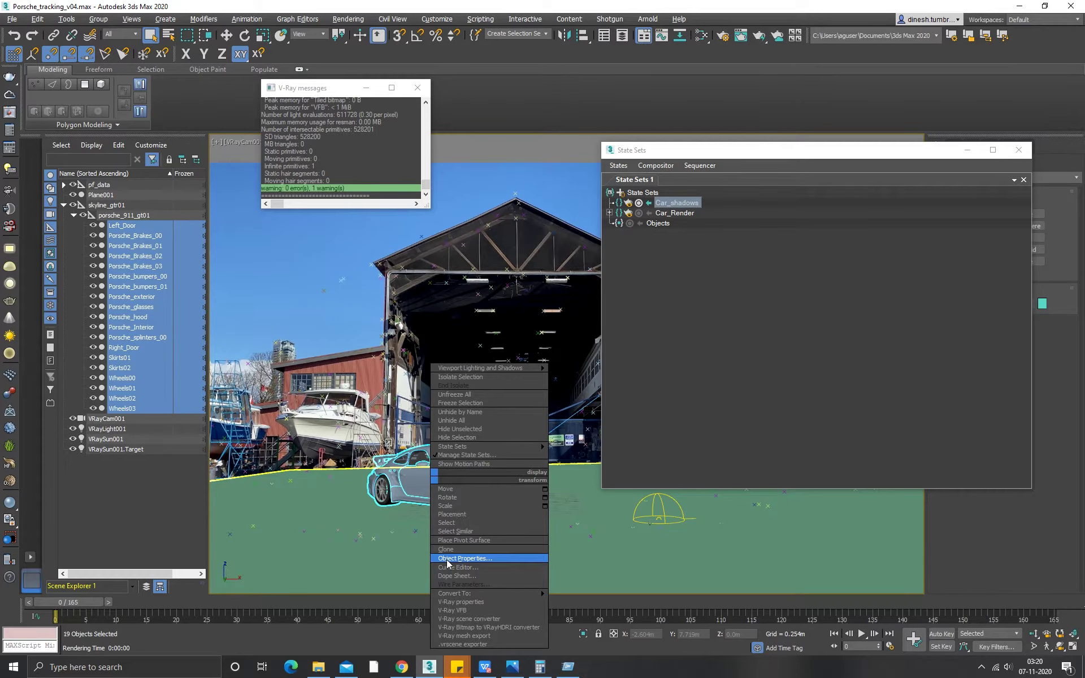
{"action": "left_click", "coordinate": [446, 560]}
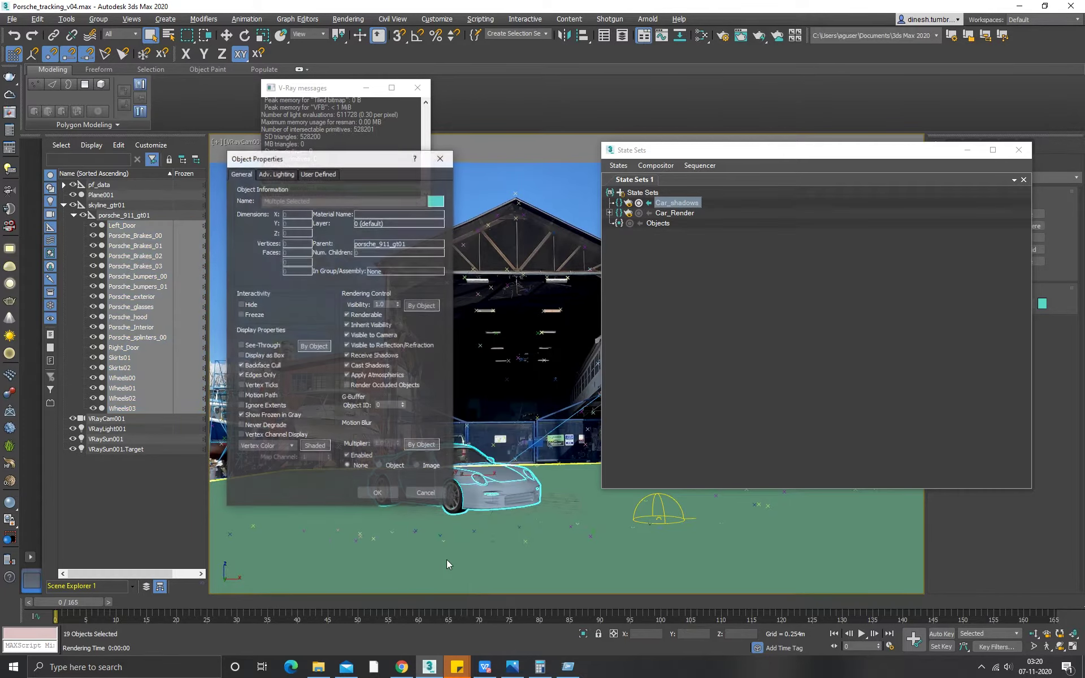
{"action": "left_click", "coordinate": [347, 335]}
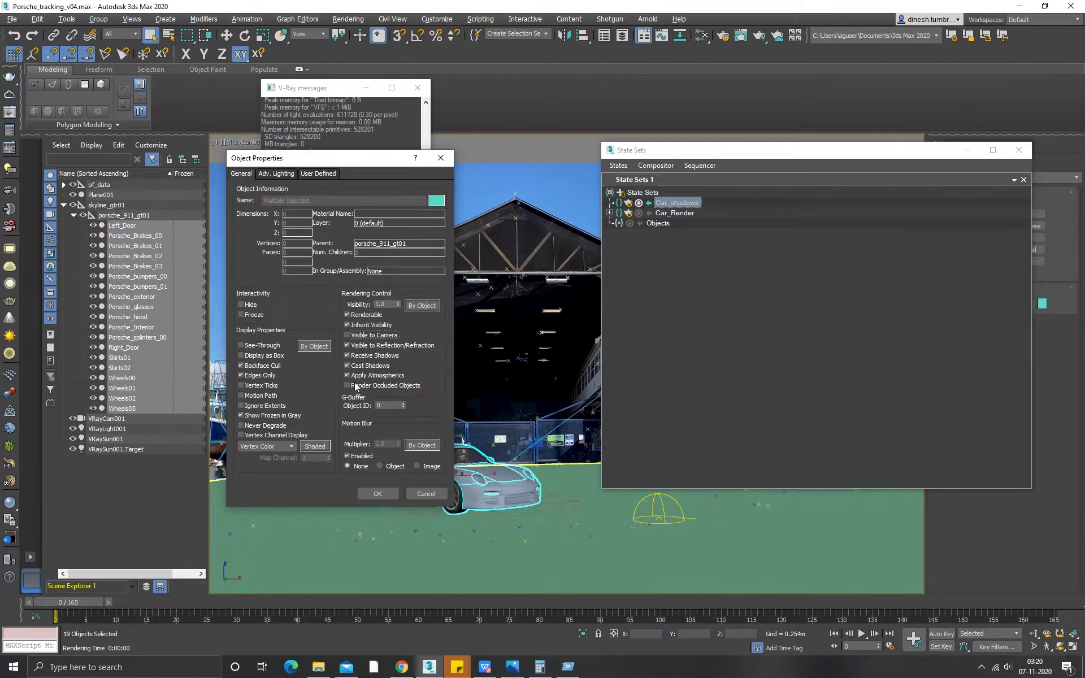
{"action": "left_click", "coordinate": [364, 493]}
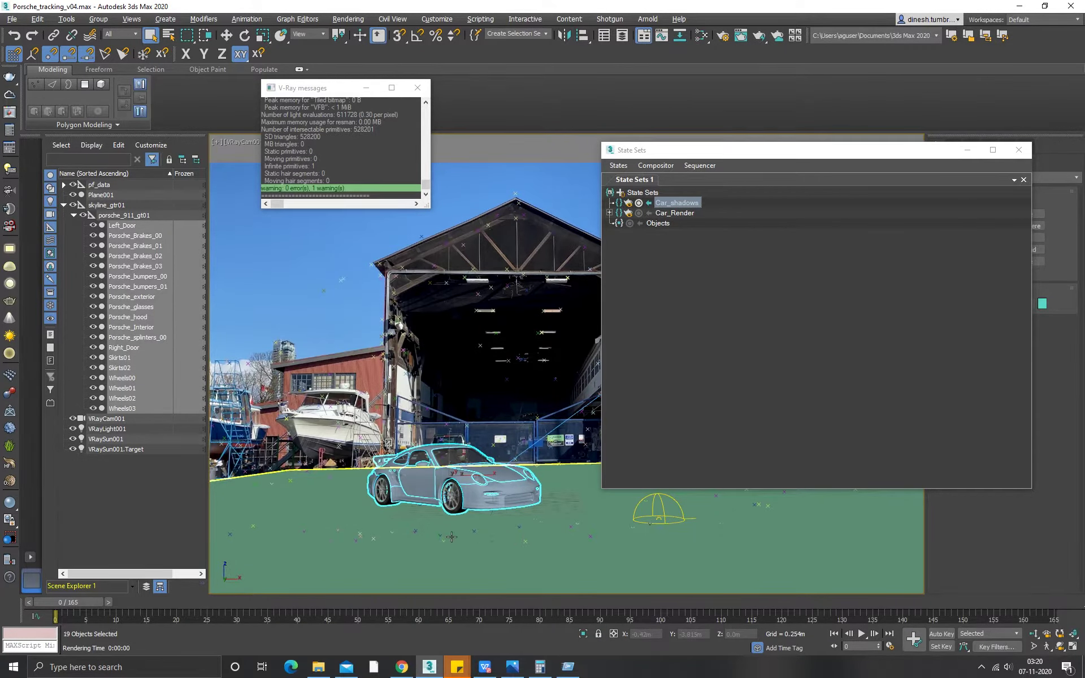
{"action": "left_click", "coordinate": [628, 204]}
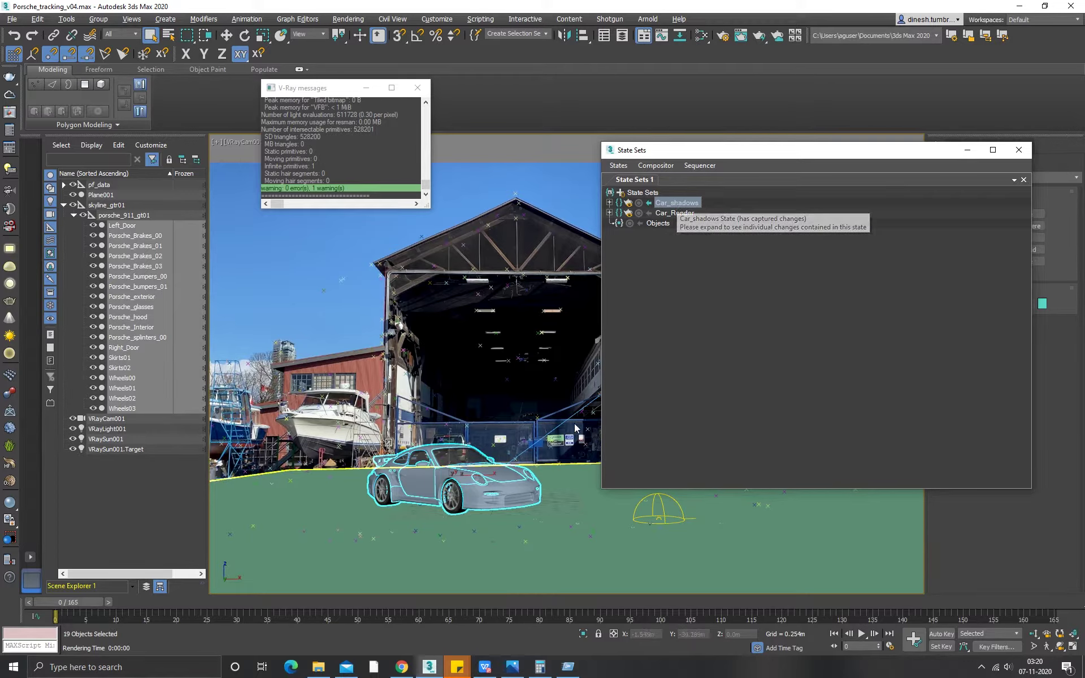
Render the camera view with the Car_shadows state, check the shadow pass, and close the frame buffer
{"action": "left_click", "coordinate": [484, 483]}
{"action": "key", "text": "shift+q"}
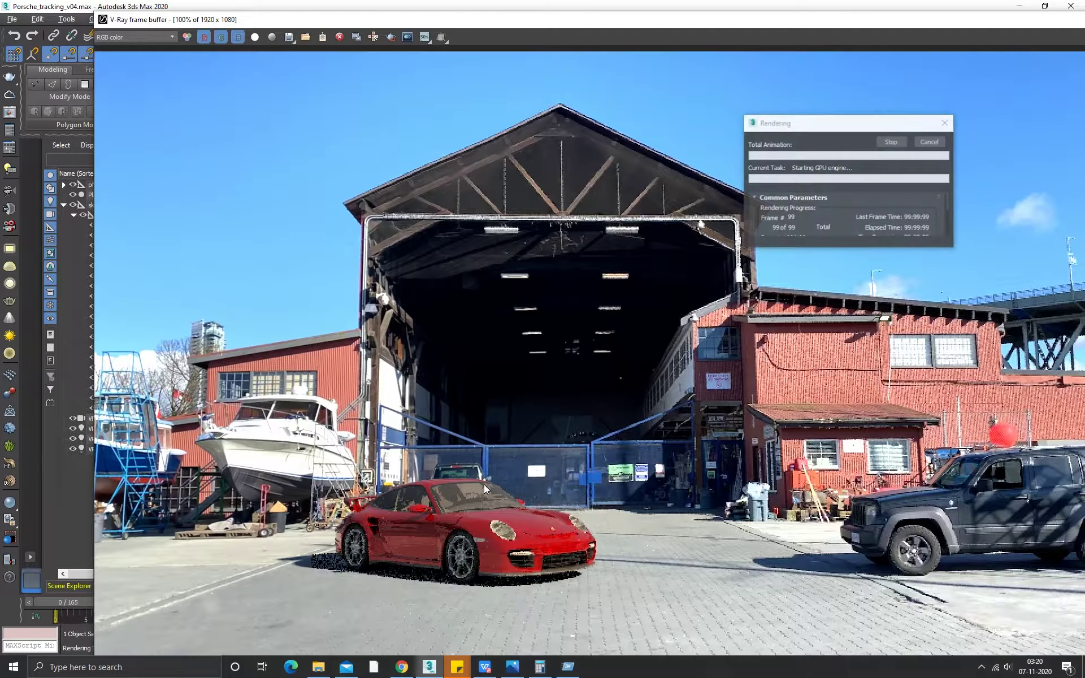
{"action": "key", "text": "shift+q"}
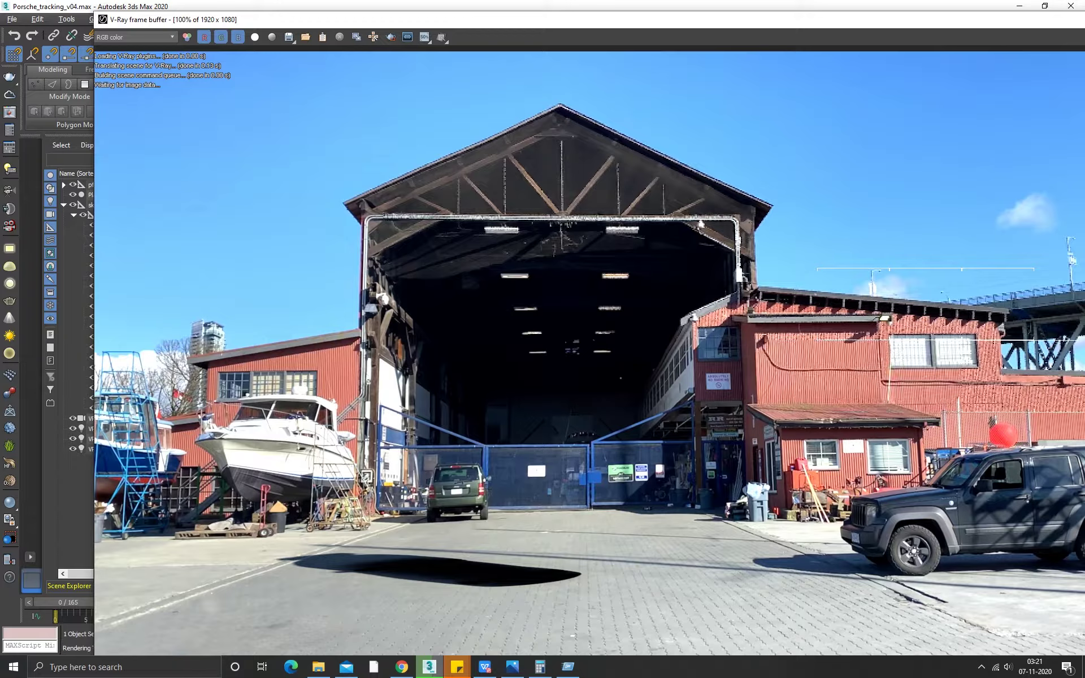
{"action": "left_click", "coordinate": [1084, 20]}
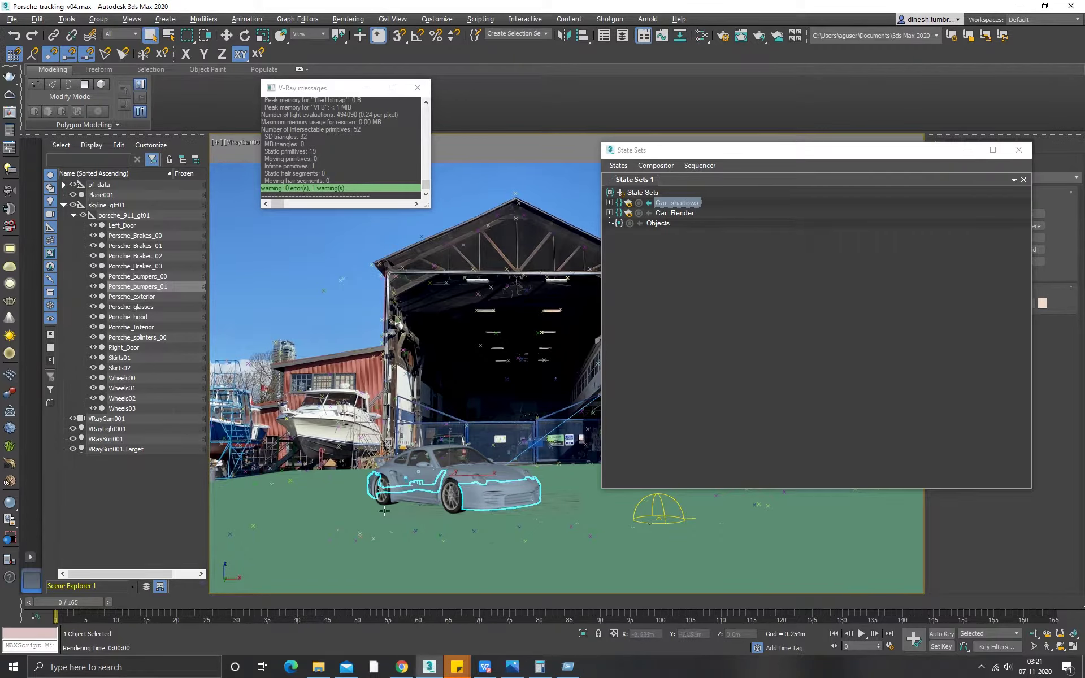
Select the Car_Render state and review the V-Ray render elements, including diffuse filter, lighting, reflection, refraction, shadows and specular
{"action": "left_click", "coordinate": [665, 216]}
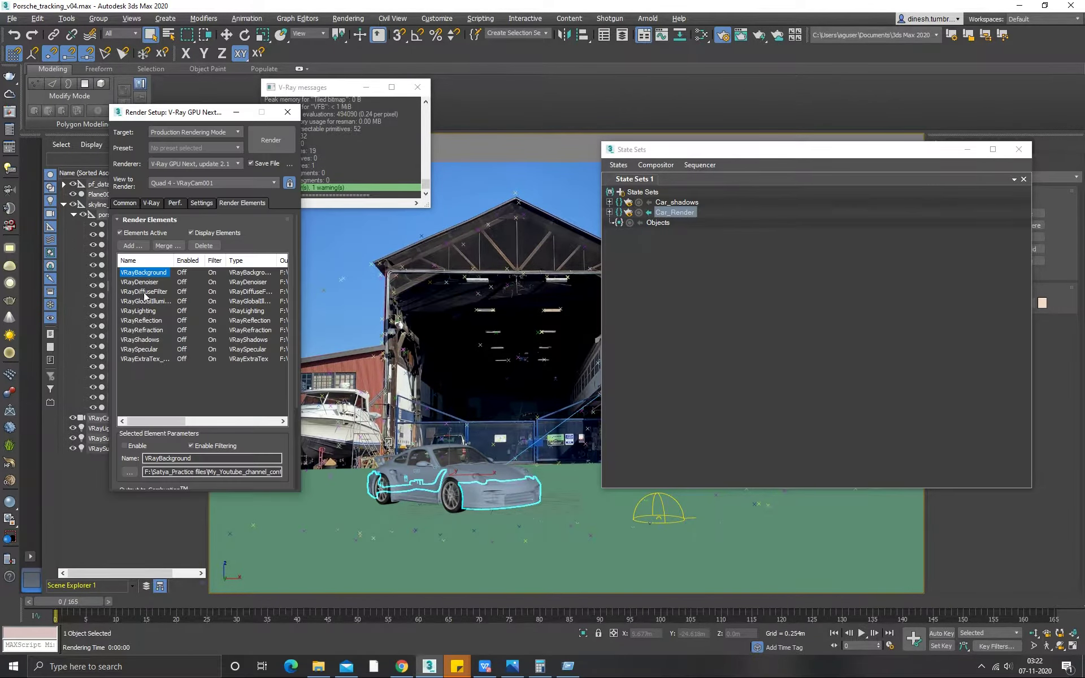
{"action": "left_click", "coordinate": [145, 291]}
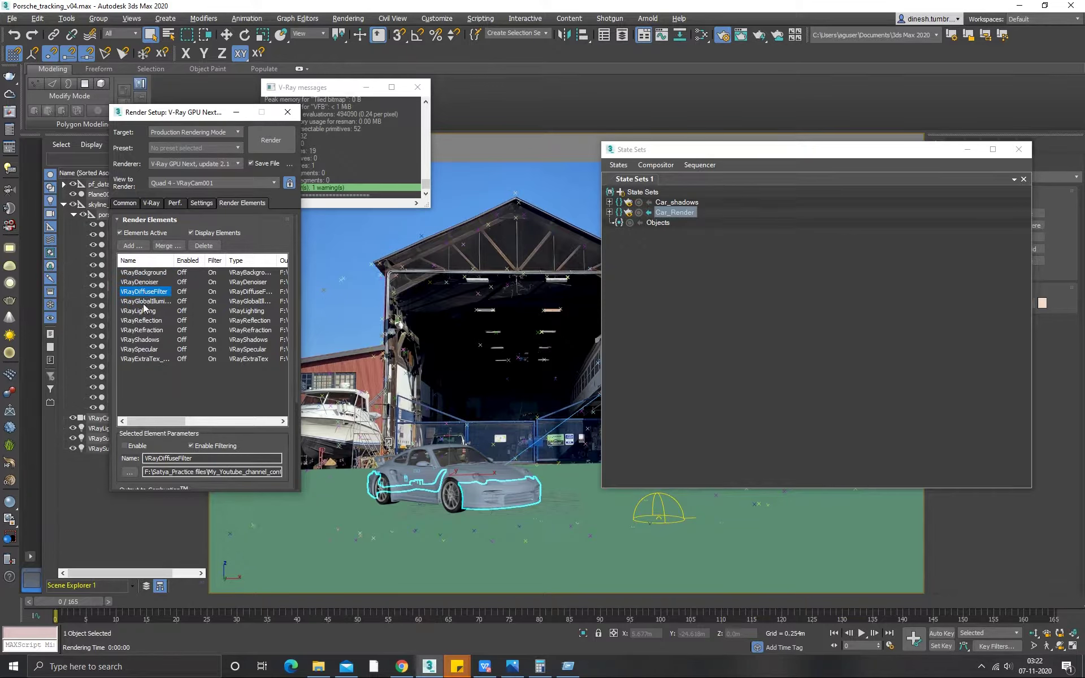
{"action": "left_click_drag", "start_coordinate": [174, 260], "coordinate": [198, 260]}
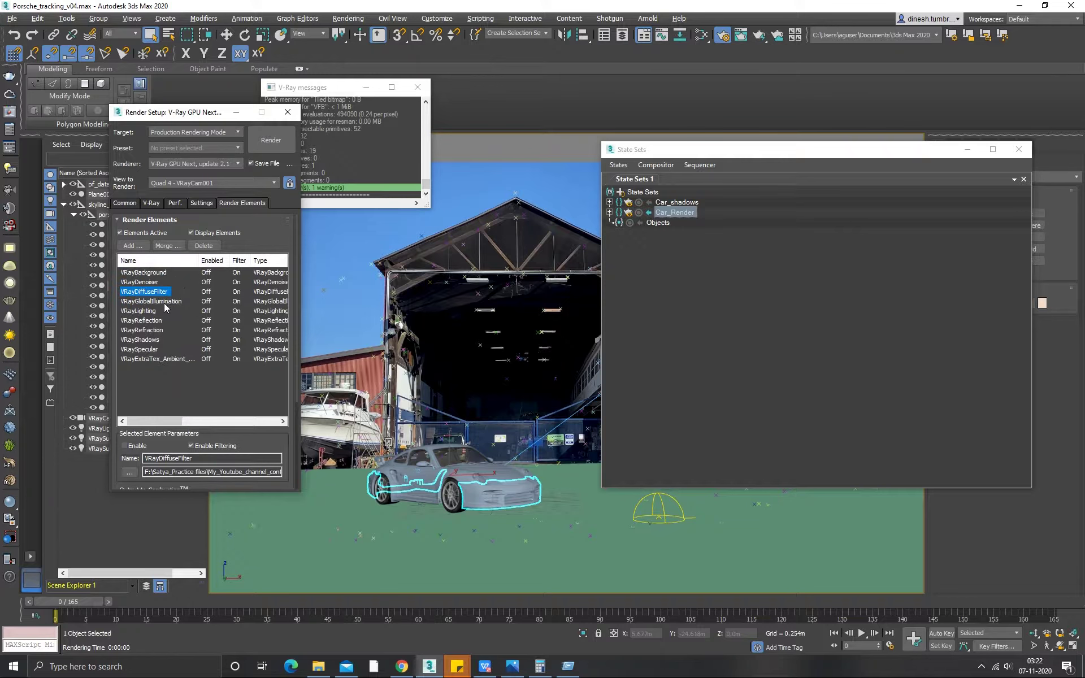
{"action": "left_click", "coordinate": [156, 312]}
{"action": "left_click", "coordinate": [158, 320]}
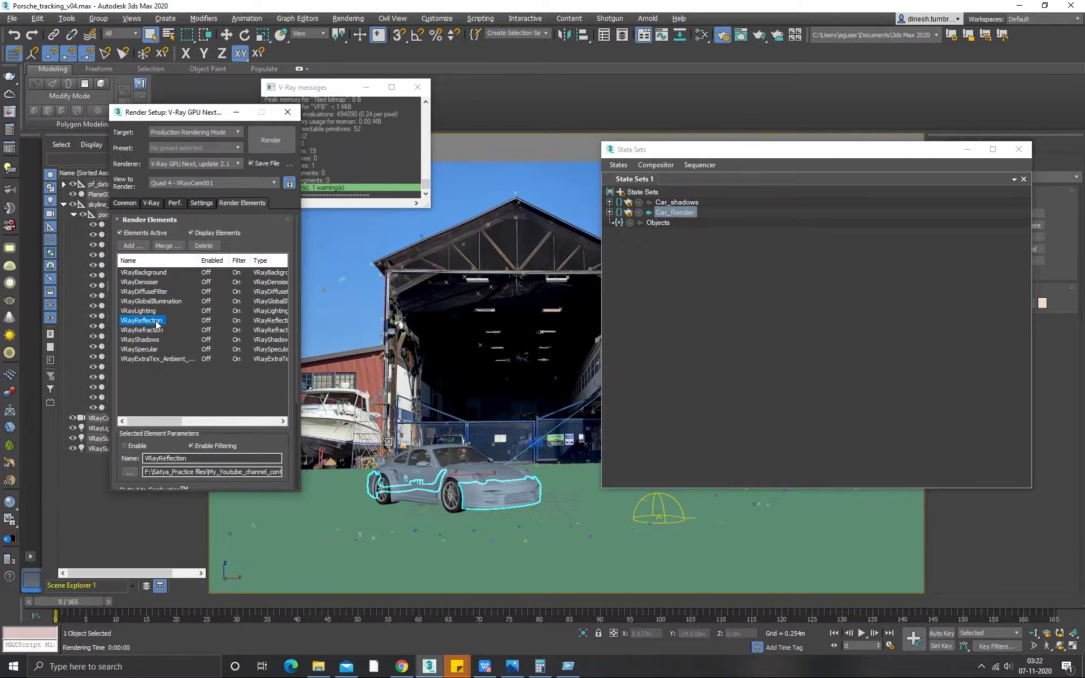
{"action": "left_click", "coordinate": [154, 330]}
{"action": "left_click", "coordinate": [151, 340]}
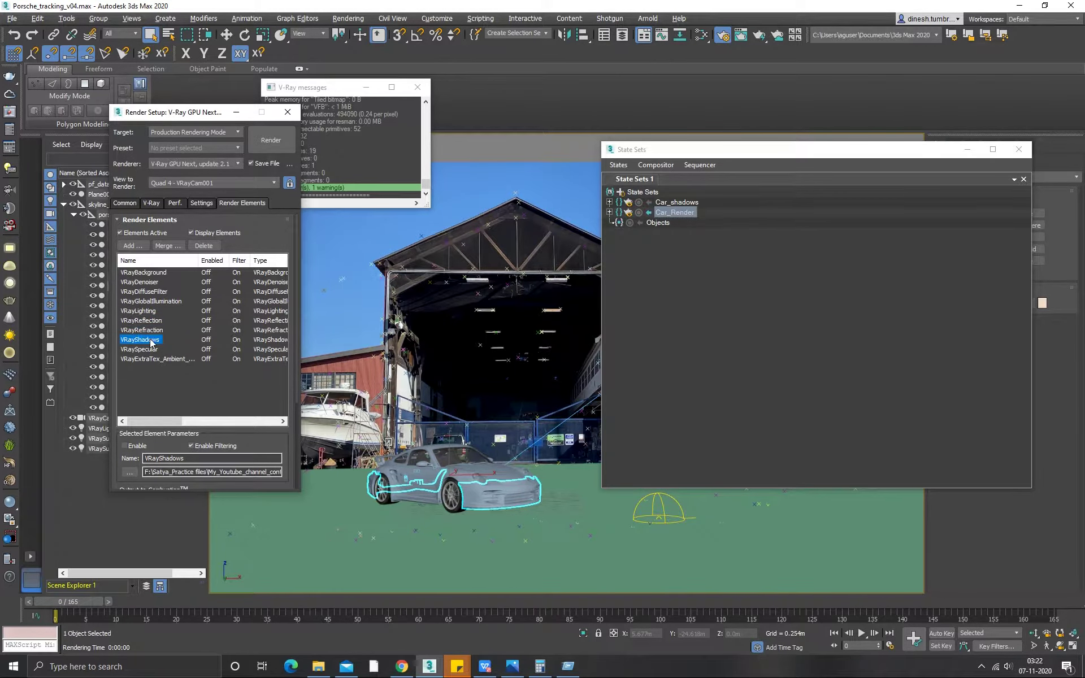
{"action": "left_click", "coordinate": [148, 350]}
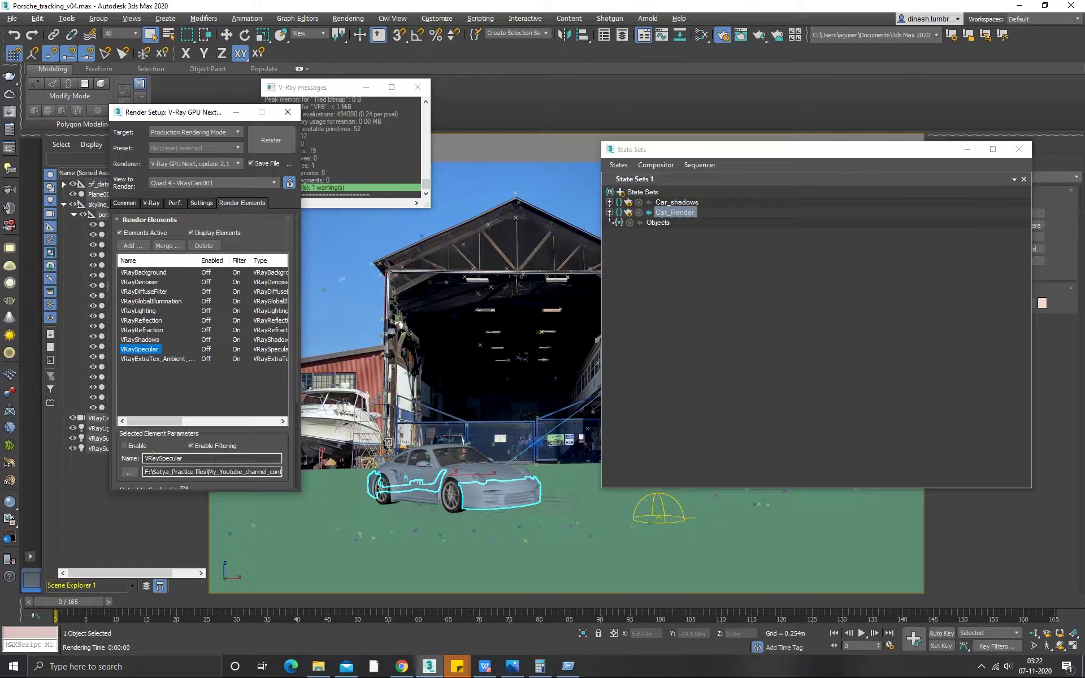
{"action": "mouse_move", "coordinate": [296, 329]}
{"action": "left_mouse_down"}
{"action": "mouse_move", "coordinate": [294, 391]}
{"action": "mouse_move", "coordinate": [294, 310]}
{"action": "left_mouse_up"}
{"action": "left_click", "coordinate": [120, 234]}
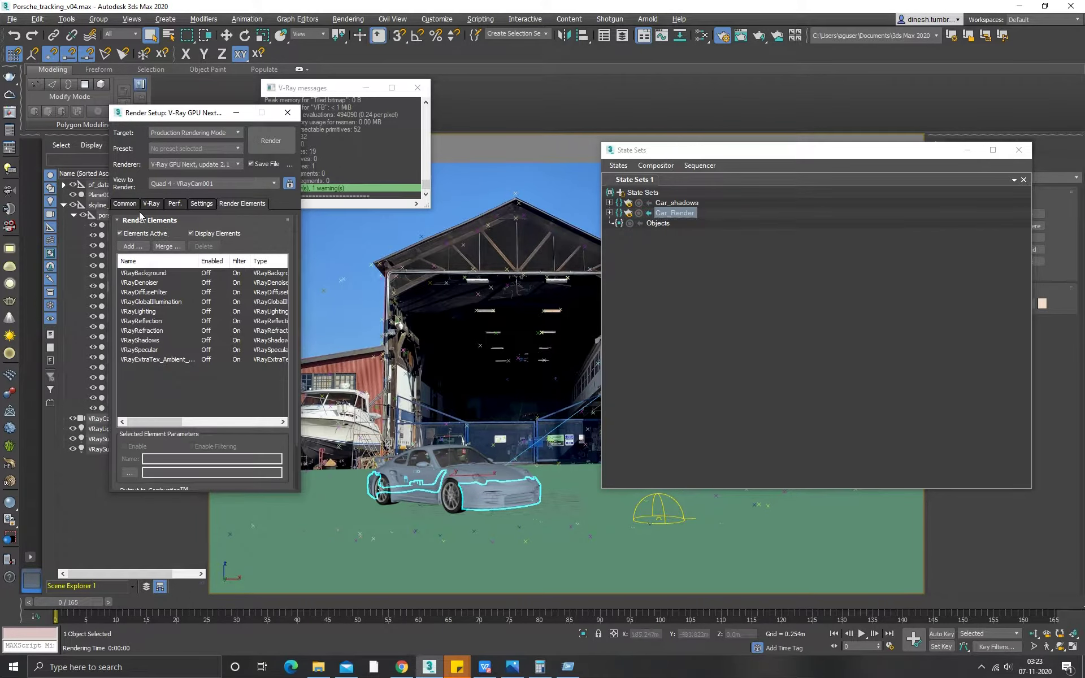
For the render output file, create and open a folder named Youtube_4_Final_sequence in My_Youtube_channel_contents
{"action": "left_click", "coordinate": [133, 205]}
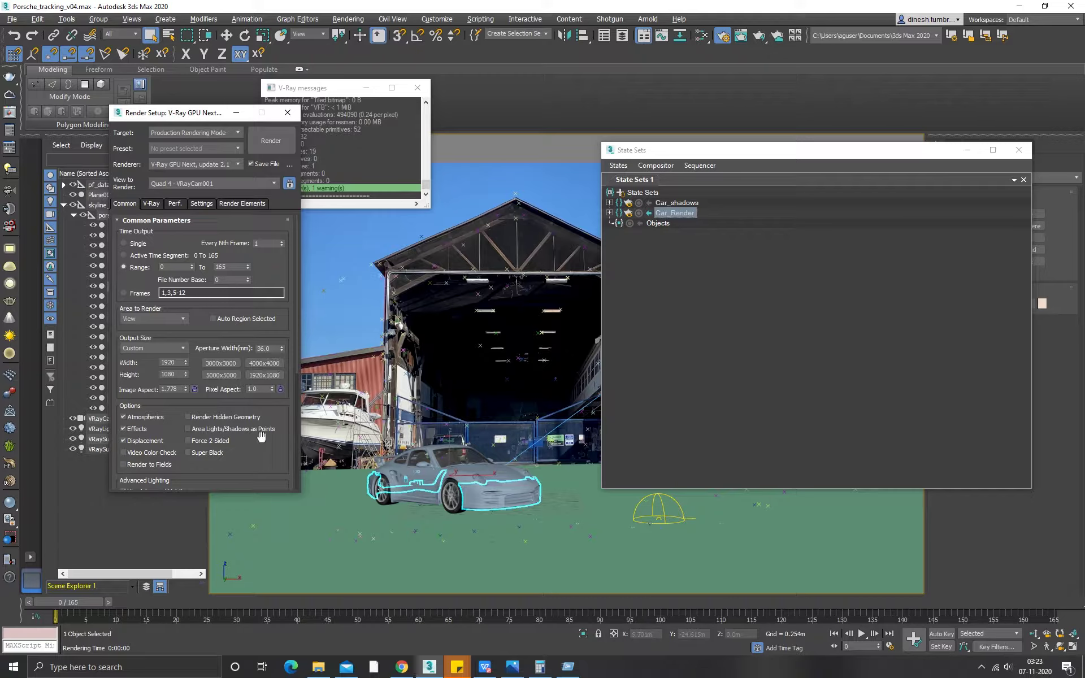
{"action": "scroll", "coordinate": [261, 435], "scroll_direction": "down", "scroll_amount": 5}
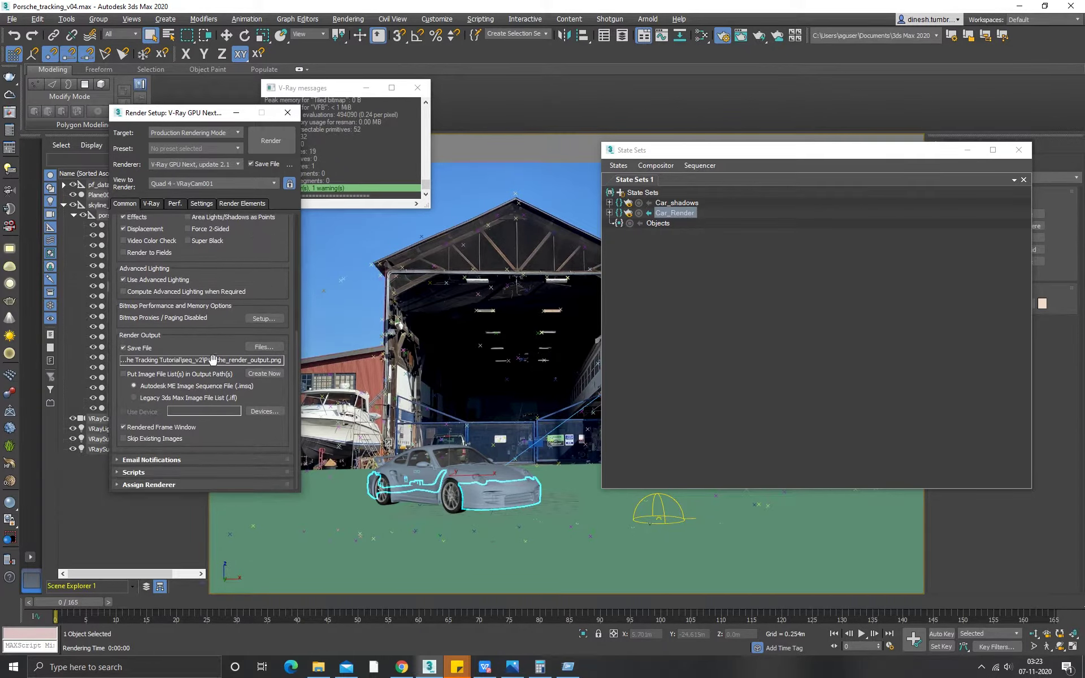
{"action": "left_click", "coordinate": [264, 346]}
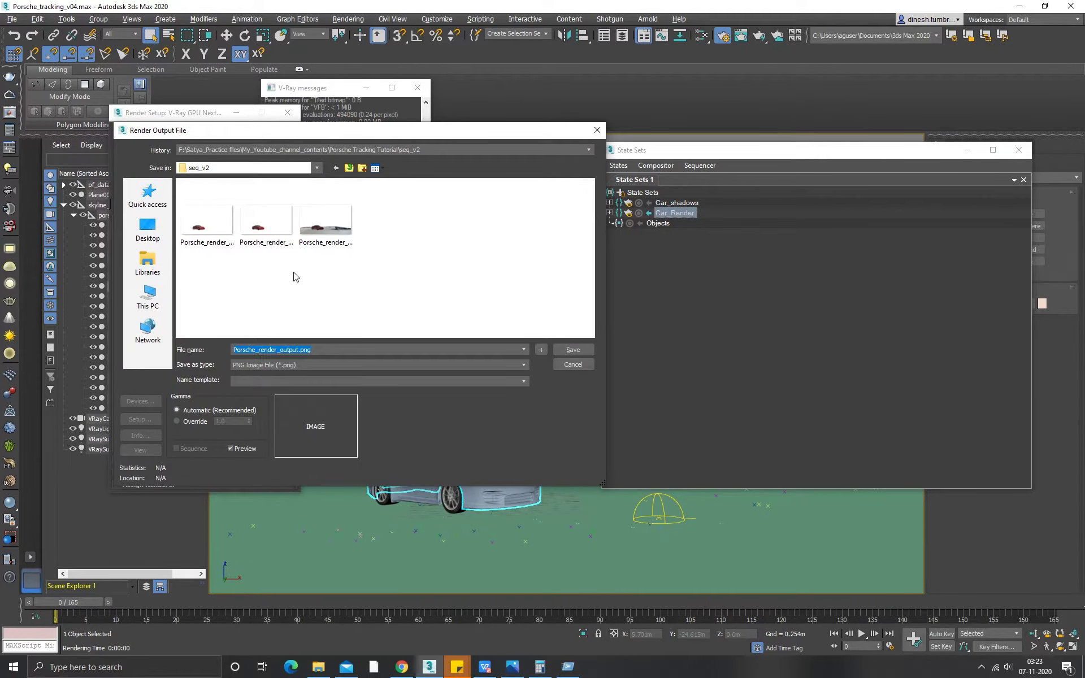
{"action": "left_click", "coordinate": [363, 170]}
{"action": "type", "text": "Youtu"}
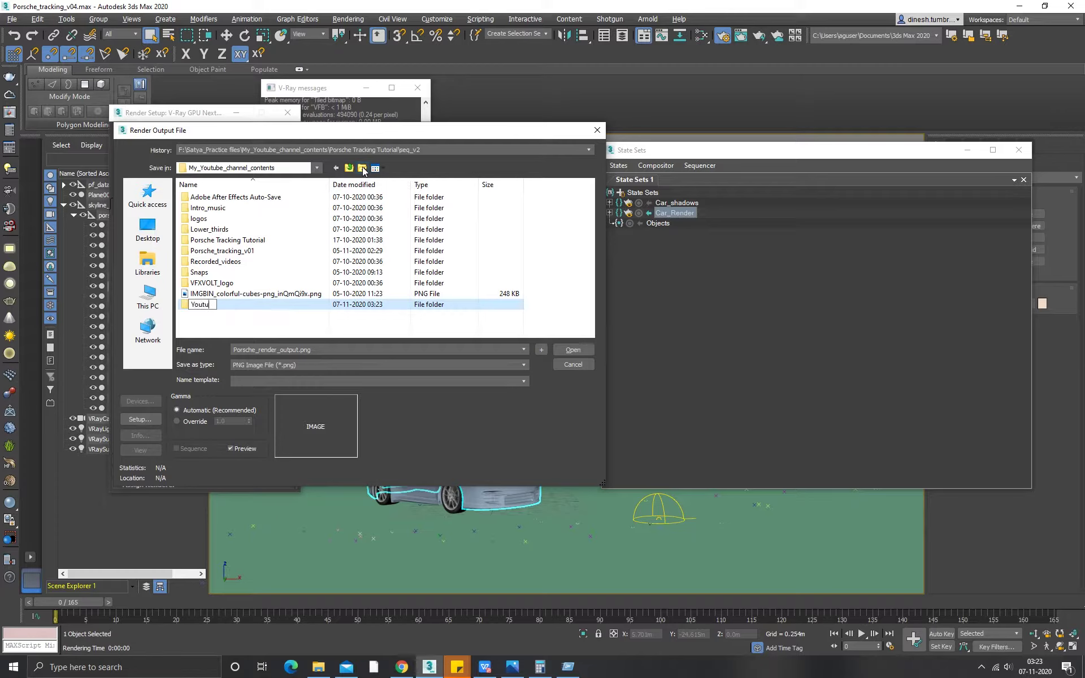
{"action": "type", "text": "be_4_Final_sequence"}
{"action": "double_click", "coordinate": [274, 305]}
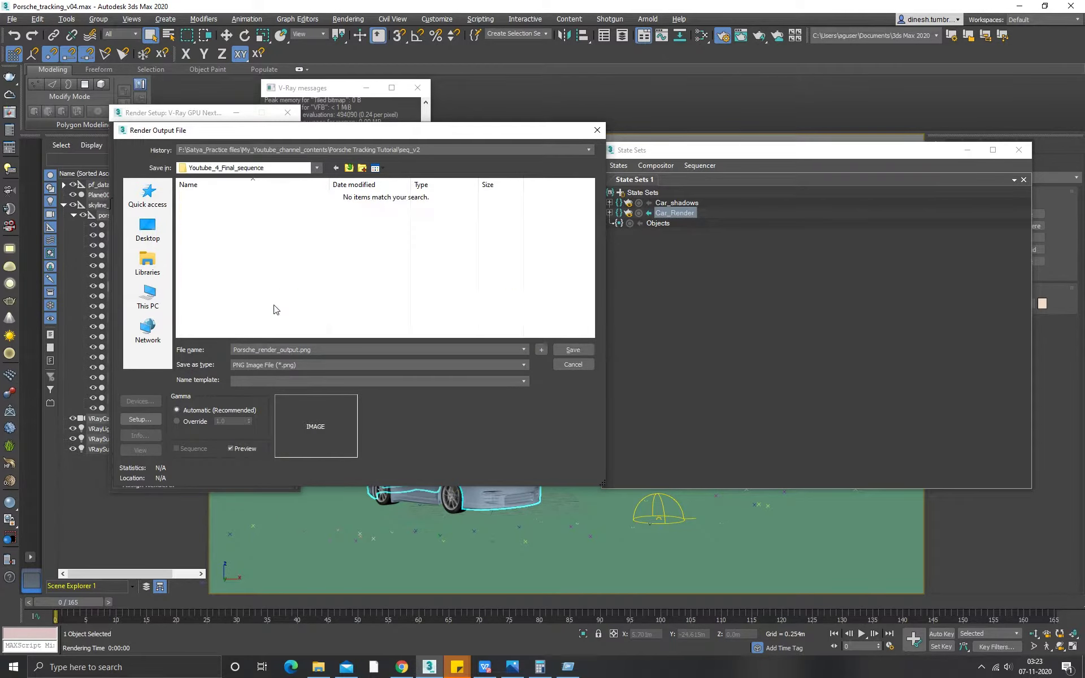
Create a Car_only_output subfolder and set the render output to Porsche_render_output.png inside it
{"action": "key", "text": "ctrl+shift+n"}
{"action": "type", "text": "Car_only_output"}
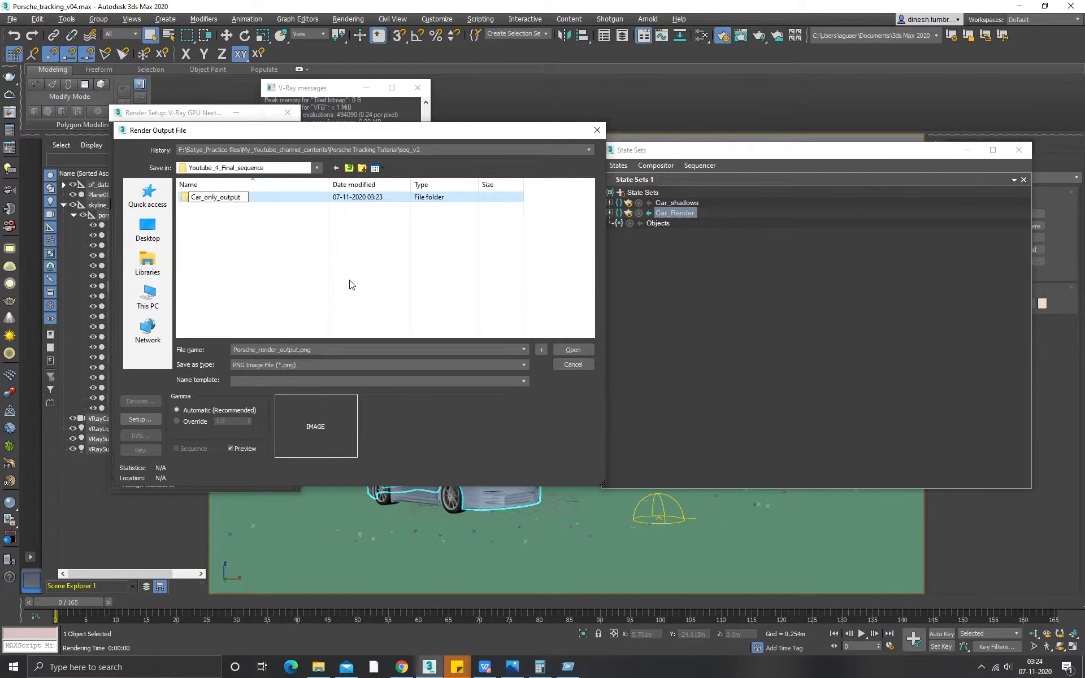
{"action": "key", "text": "Return"}
{"action": "key", "text": "Return"}
{"action": "left_click", "coordinate": [557, 351]}
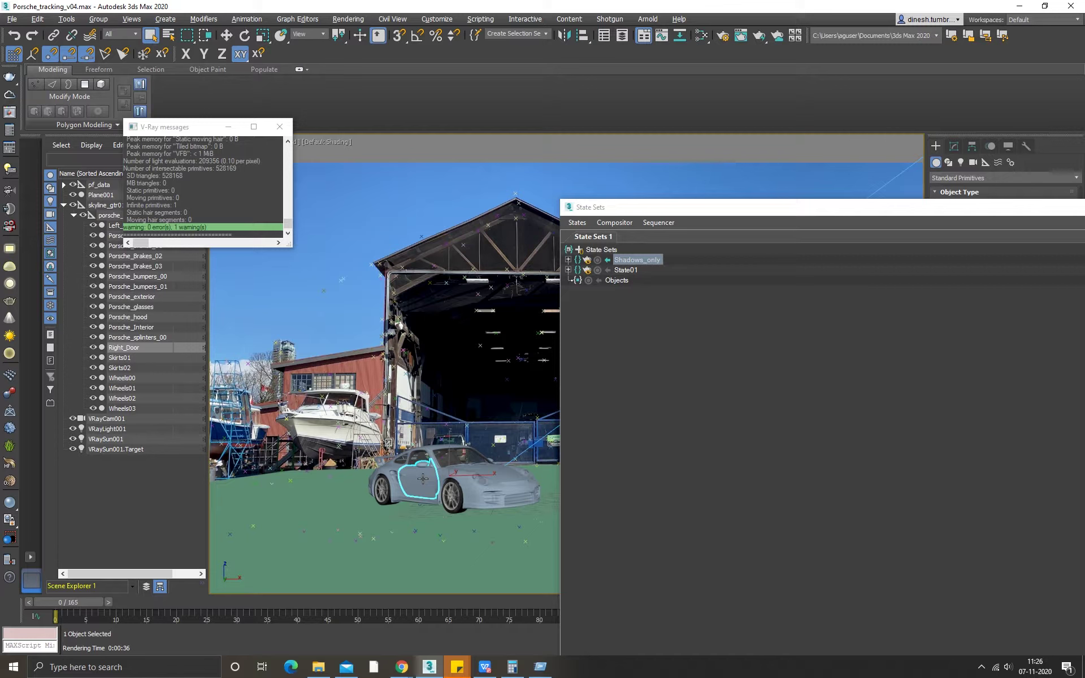
Render the camera view with the Shadows_only state
{"action": "key", "text": "shift+q"}
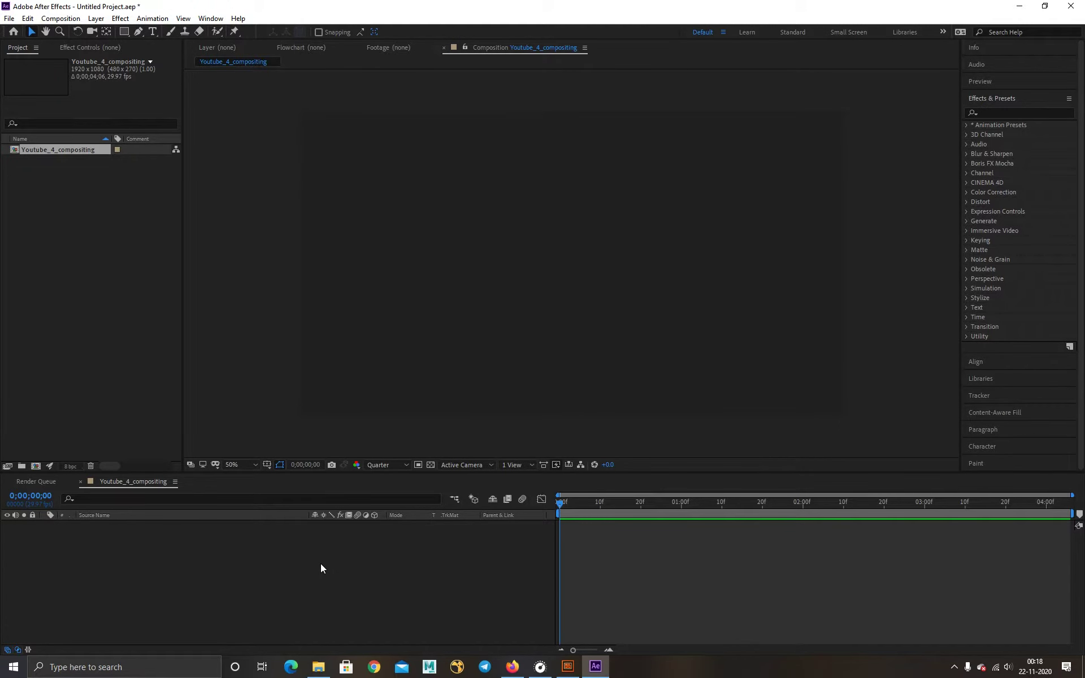
Import the shadow_only.Alpha EXR sequence from the Car_shadow folder in Youtube_4_source_files
{"action": "double_click", "coordinate": [97, 196]}
{"action": "scroll", "coordinate": [262, 192], "scroll_direction": "down", "scroll_amount": 5}
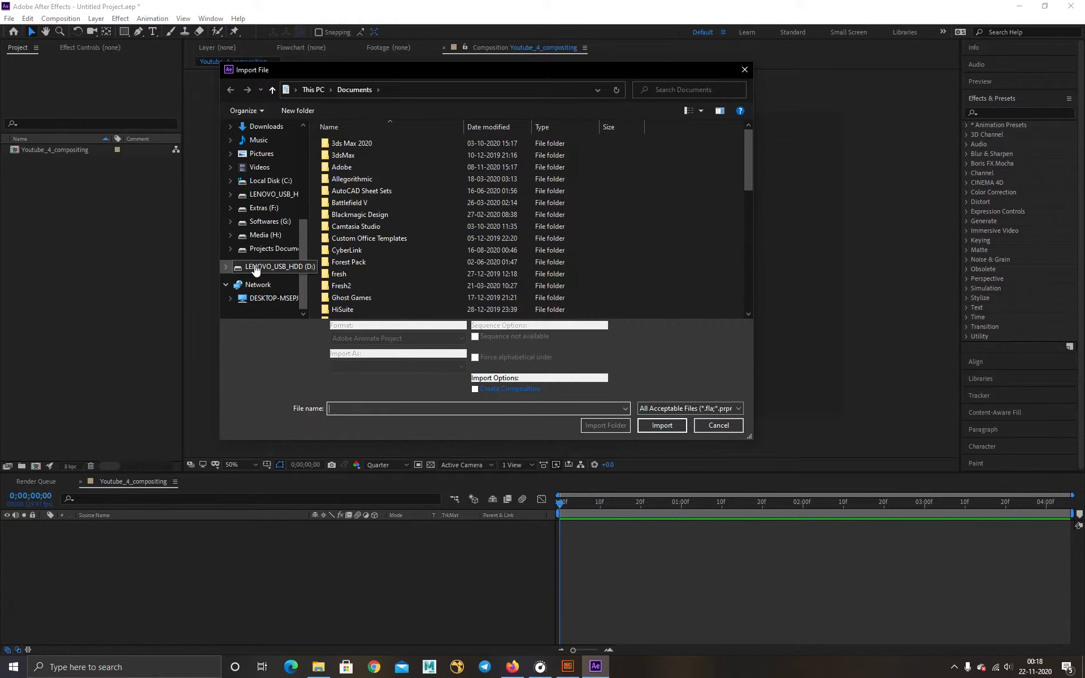
{"action": "left_click", "coordinate": [271, 267]}
{"action": "double_click", "coordinate": [420, 285]}
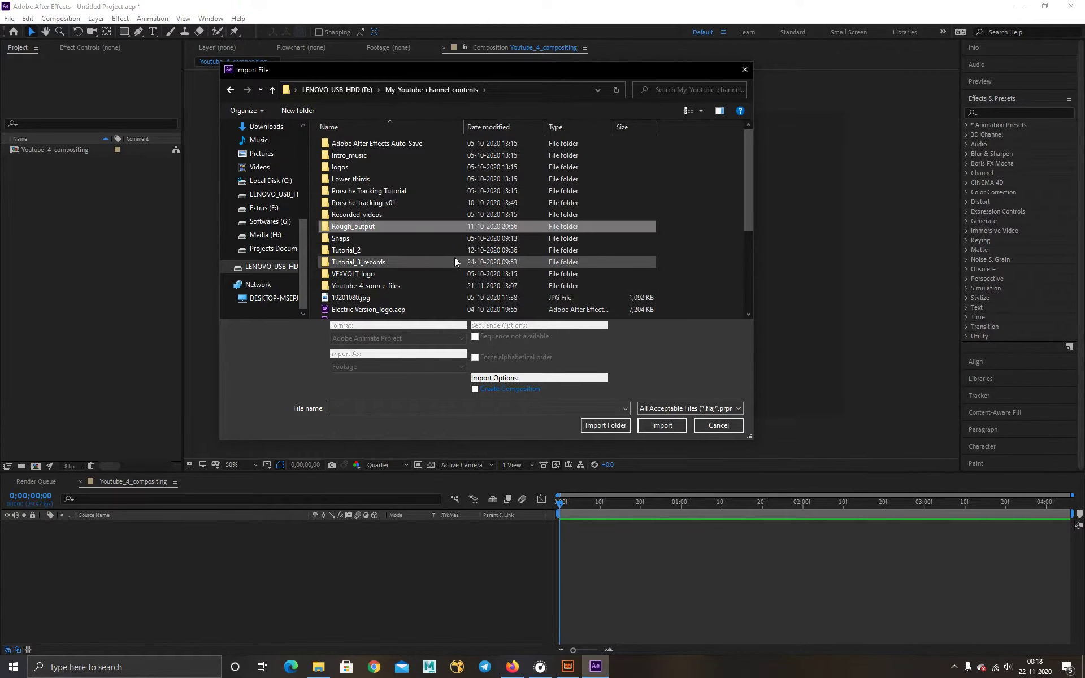
{"action": "double_click", "coordinate": [400, 283]}
{"action": "double_click", "coordinate": [373, 144]}
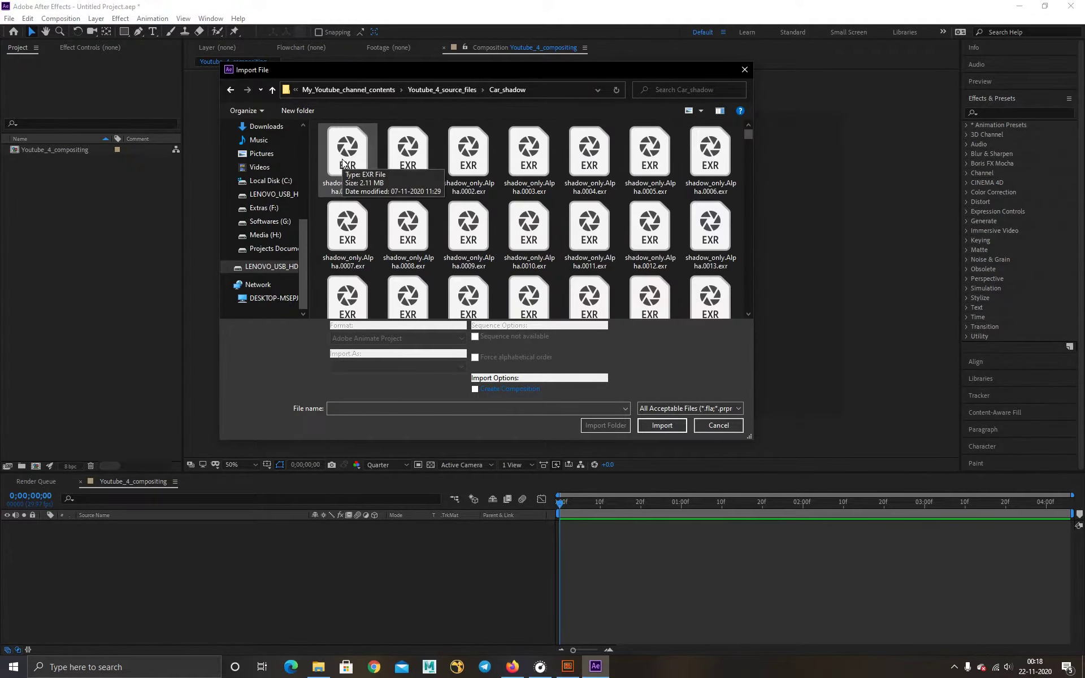
{"action": "left_click", "coordinate": [442, 89]}
{"action": "double_click", "coordinate": [369, 181]}
{"action": "left_click", "coordinate": [662, 418]}
Import the Car_only Alpha, VRayDiffuseFilter and VRayExtraTex_Ambient_occlusion EXR sequences from the v02 folder in Youtube_4_source_files
{"action": "double_click", "coordinate": [95, 181]}
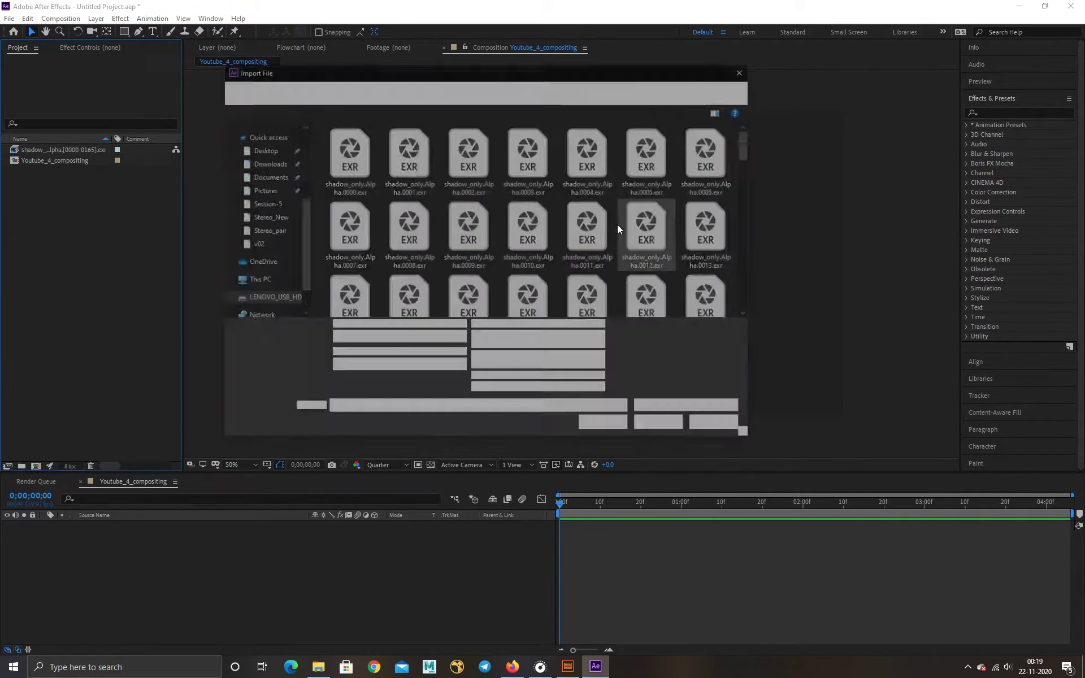
{"action": "left_click", "coordinate": [451, 89]}
{"action": "double_click", "coordinate": [368, 179]}
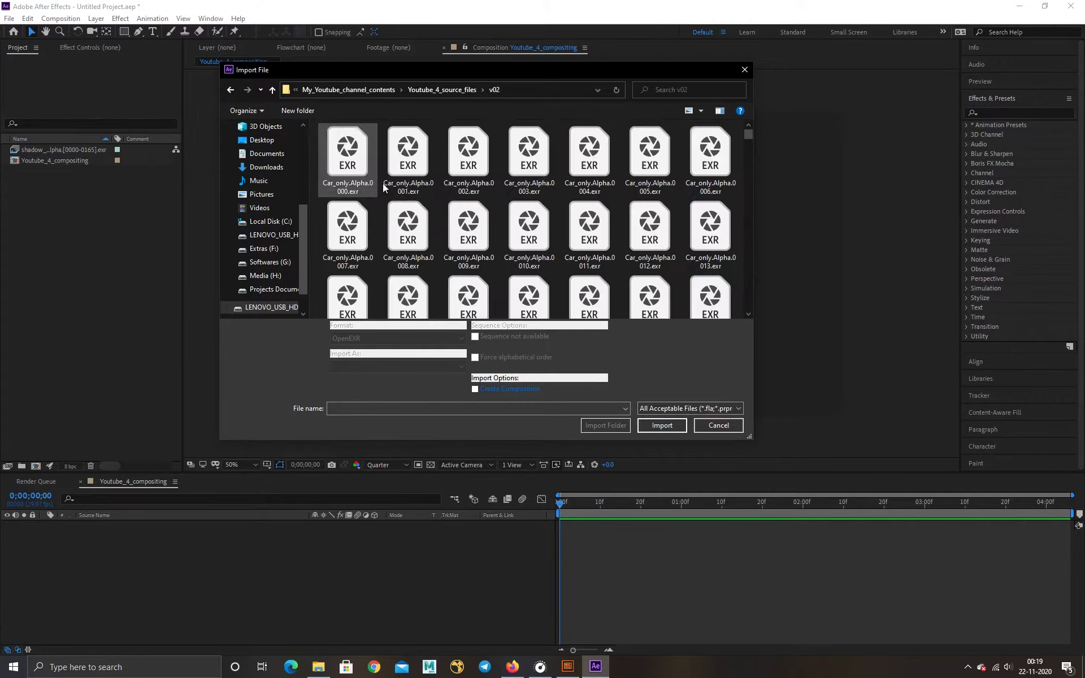
{"action": "key", "text": "ctrl+i"}
{"action": "left_click_drag", "start_coordinate": [748, 136], "coordinate": [748, 188]}
{"action": "double_click", "coordinate": [645, 180]}
{"action": "double_click", "coordinate": [128, 249]}
{"action": "left_click_drag", "start_coordinate": [748, 137], "coordinate": [748, 202]}
{"action": "left_click", "coordinate": [654, 234]}
{"action": "left_click", "coordinate": [664, 419]}
Import the Car_only VRayGlobalIllumination and VRayLighting EXR sequences from the v02 folder
{"action": "double_click", "coordinate": [127, 249]}
{"action": "left_click_drag", "start_coordinate": [747, 136], "coordinate": [746, 223]}
{"action": "double_click", "coordinate": [663, 243]}
{"action": "double_click", "coordinate": [127, 249]}
{"action": "left_click_drag", "start_coordinate": [749, 135], "coordinate": [746, 227]}
{"action": "double_click", "coordinate": [650, 249]}
Import the Car_only VRayReflection and VRayRefraction EXR sequences from the v02 folder
{"action": "double_click", "coordinate": [127, 248]}
{"action": "left_click_drag", "start_coordinate": [748, 135], "coordinate": [744, 257]}
{"action": "double_click", "coordinate": [650, 255]}
{"action": "double_click", "coordinate": [63, 272]}
{"action": "double_click", "coordinate": [734, 199]}
Import the Car_only VRaySpecular and VRayShadows EXR sequences from the v02 folder
{"action": "double_click", "coordinate": [85, 272]}
{"action": "left_click_drag", "start_coordinate": [748, 133], "coordinate": [745, 288]}
{"action": "scroll", "coordinate": [721, 252], "scroll_direction": "up", "scroll_amount": 10}
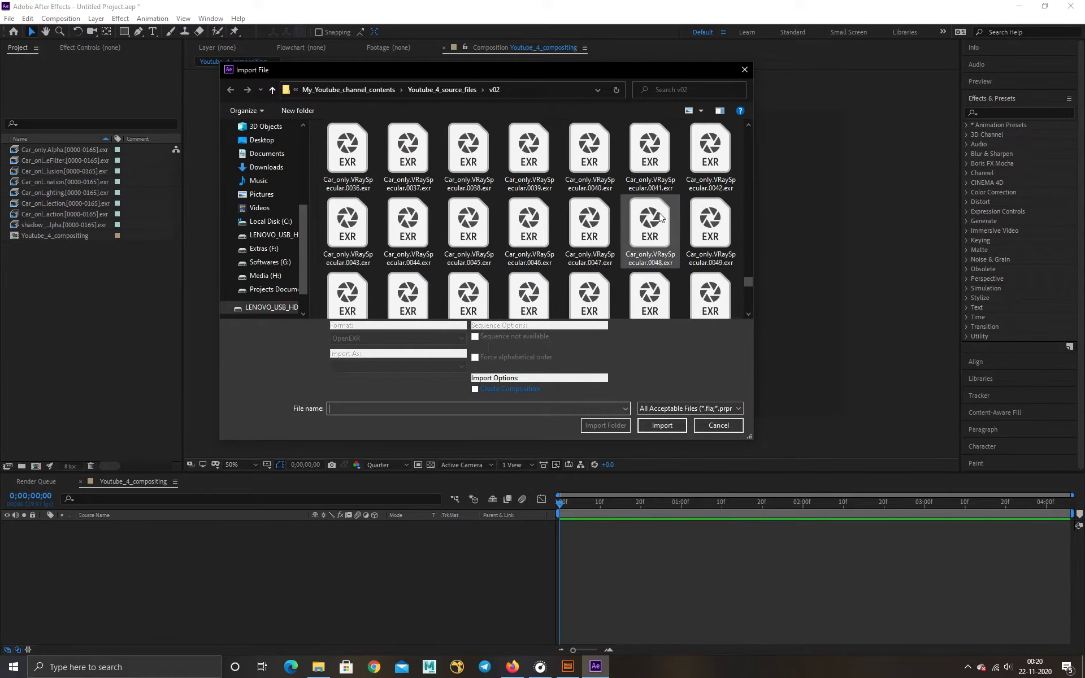
{"action": "double_click", "coordinate": [650, 228]}
{"action": "double_click", "coordinate": [77, 299]}
{"action": "left_click_drag", "start_coordinate": [747, 134], "coordinate": [738, 281]}
{"action": "double_click", "coordinate": [737, 281]}
{"action": "double_click", "coordinate": [78, 298]}
{"action": "left_click_drag", "start_coordinate": [747, 134], "coordinate": [748, 314]}
{"action": "left_click", "coordinate": [719, 426]}
Import the Industrytrack JPG image sequence as background footage
{"action": "left_click_drag", "start_coordinate": [183, 187], "coordinate": [198, 189]}
{"action": "key", "text": "ctrl+i"}
{"action": "left_click", "coordinate": [480, 86]}
{"action": "double_click", "coordinate": [379, 280]}
{"action": "left_click", "coordinate": [429, 90]}
{"action": "double_click", "coordinate": [377, 192]}
{"action": "double_click", "coordinate": [375, 155]}
{"action": "left_click", "coordinate": [352, 162]}
{"action": "left_click", "coordinate": [662, 426]}
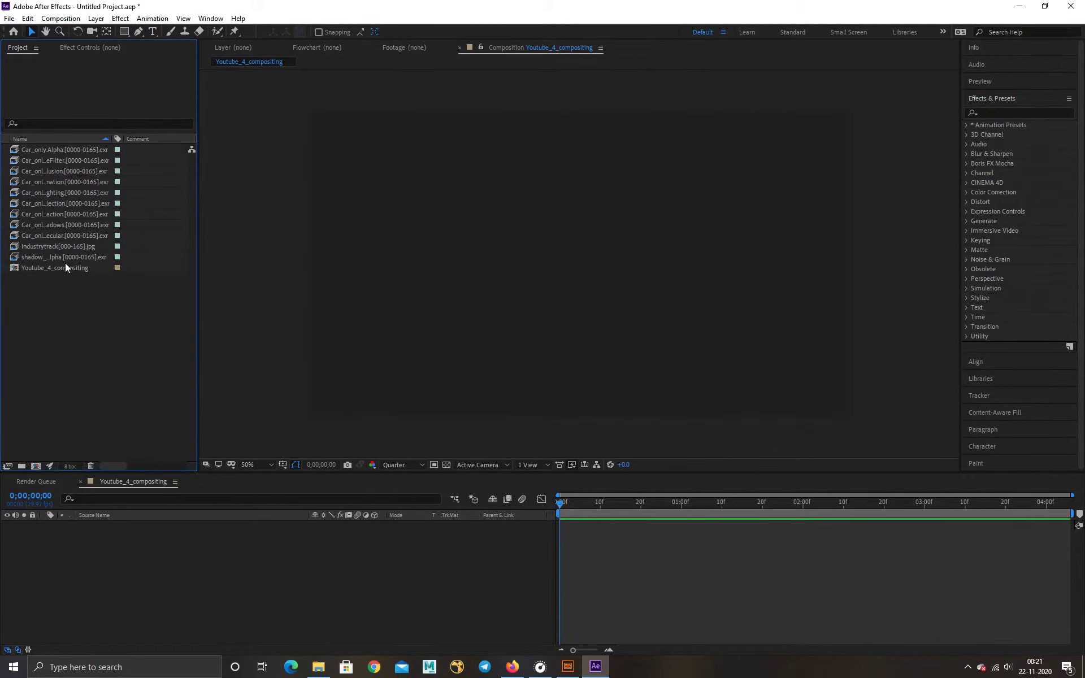
Layer the shadow_only.origRGB sequence over the Industrytrack footage in Youtube_4_compositing, and delete the shadow_only.Alpha layer
{"action": "left_click", "coordinate": [55, 246]}
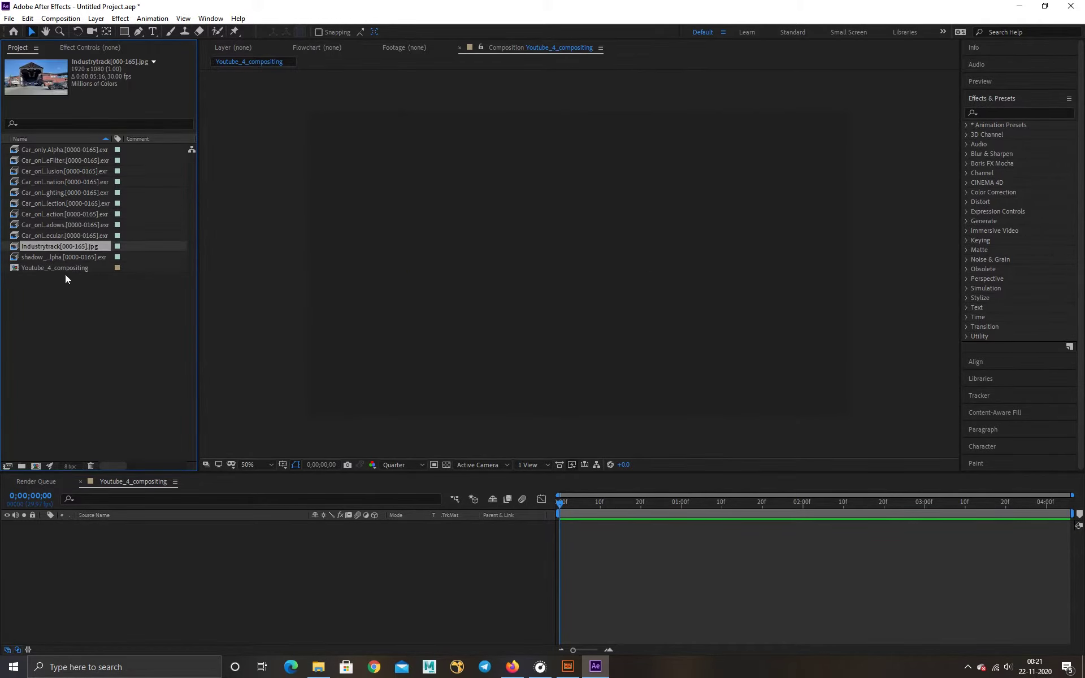
{"action": "left_click_drag", "start_coordinate": [60, 244], "coordinate": [129, 574]}
{"action": "left_click_drag", "start_coordinate": [65, 268], "coordinate": [123, 538]}
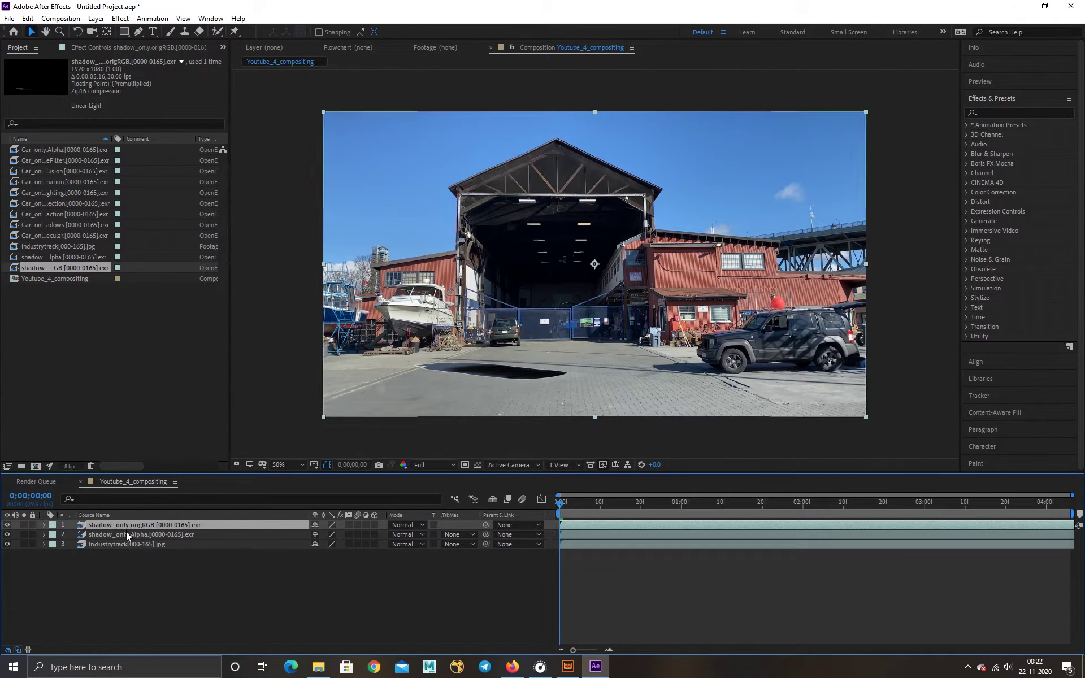
{"action": "left_click", "coordinate": [126, 532]}
{"action": "key", "text": "Delete"}
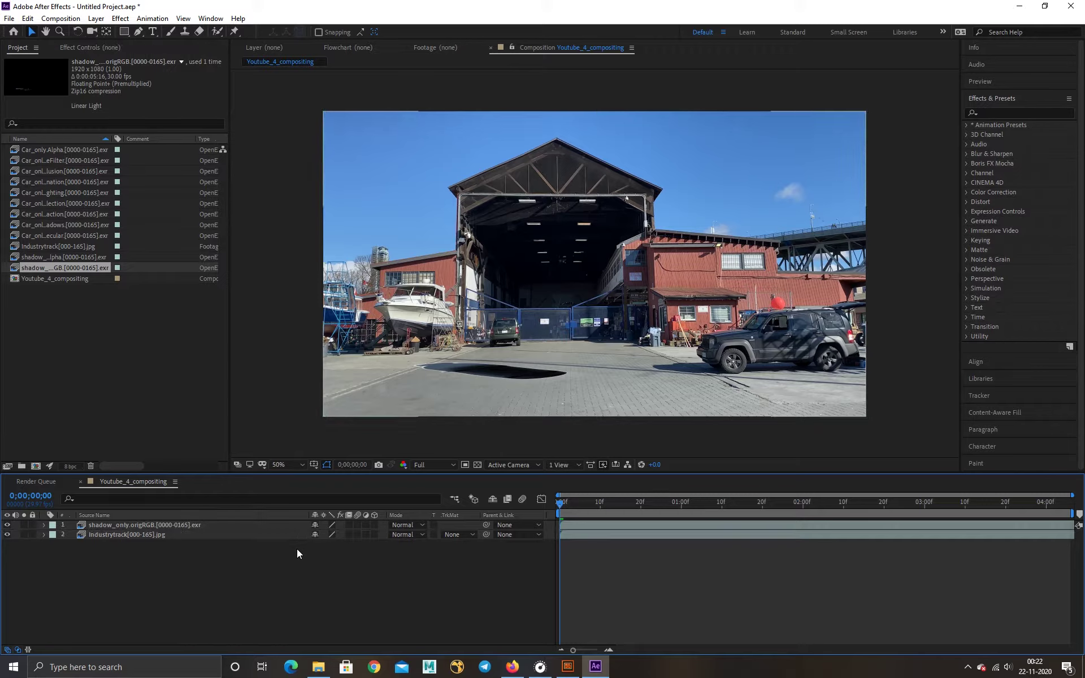
Find the Matte Choker effect and apply it to the shadow_only.origRGB layer
{"action": "left_click", "coordinate": [142, 527]}
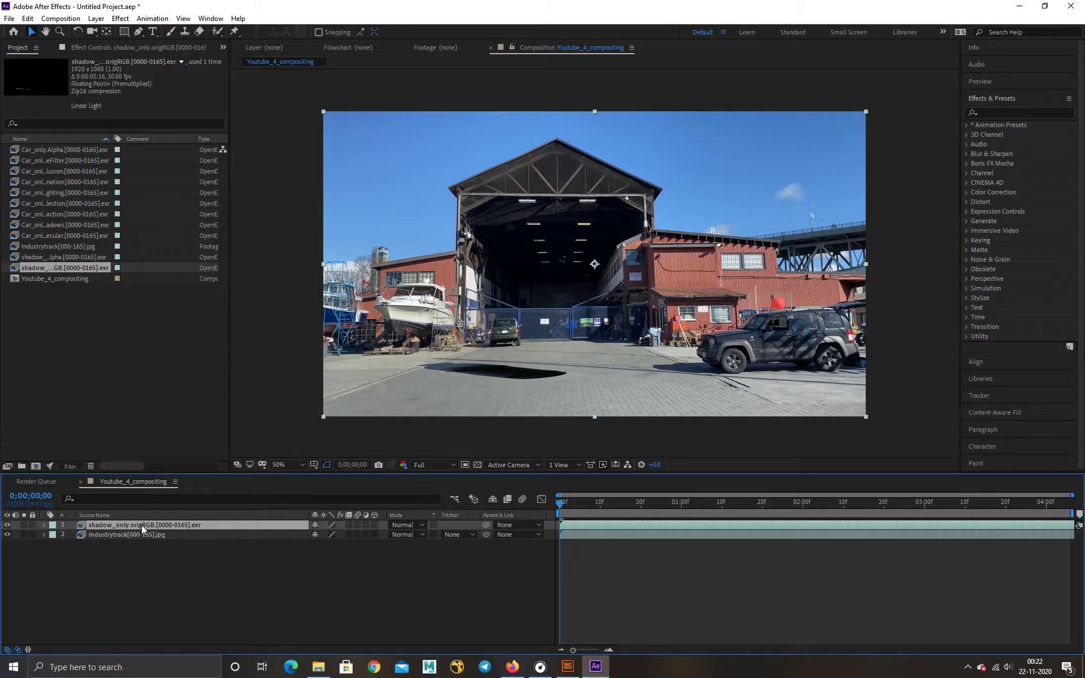
{"action": "scroll", "coordinate": [441, 373], "scroll_direction": "up", "scroll_amount": 1}
{"action": "left_click_drag", "start_coordinate": [431, 391], "coordinate": [586, 164]}
{"action": "left_click_drag", "start_coordinate": [504, 260], "coordinate": [481, 339]}
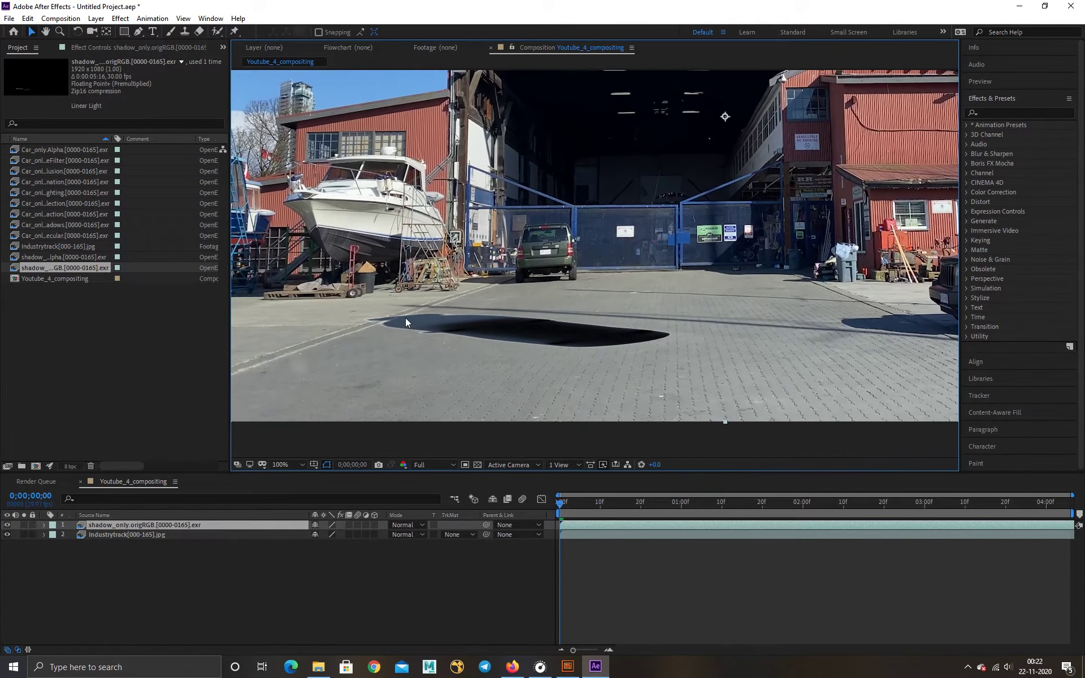
{"action": "left_click", "coordinate": [999, 113]}
{"action": "type", "text": "matte"}
{"action": "left_click", "coordinate": [1010, 202]}
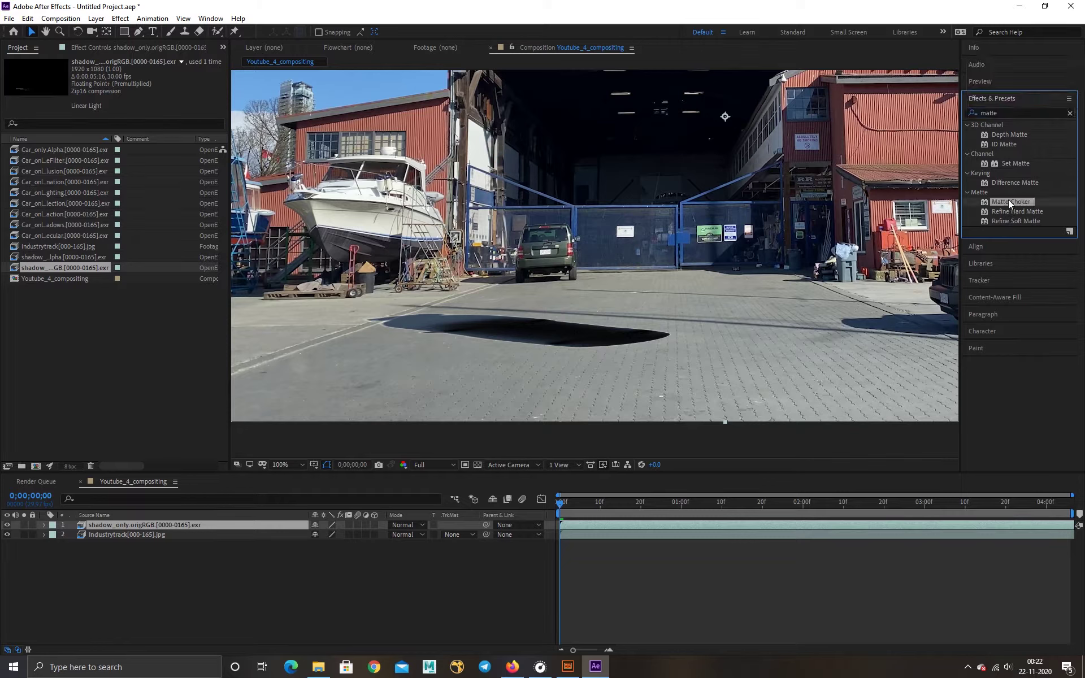
{"action": "left_click_drag", "start_coordinate": [1011, 201], "coordinate": [231, 529]}
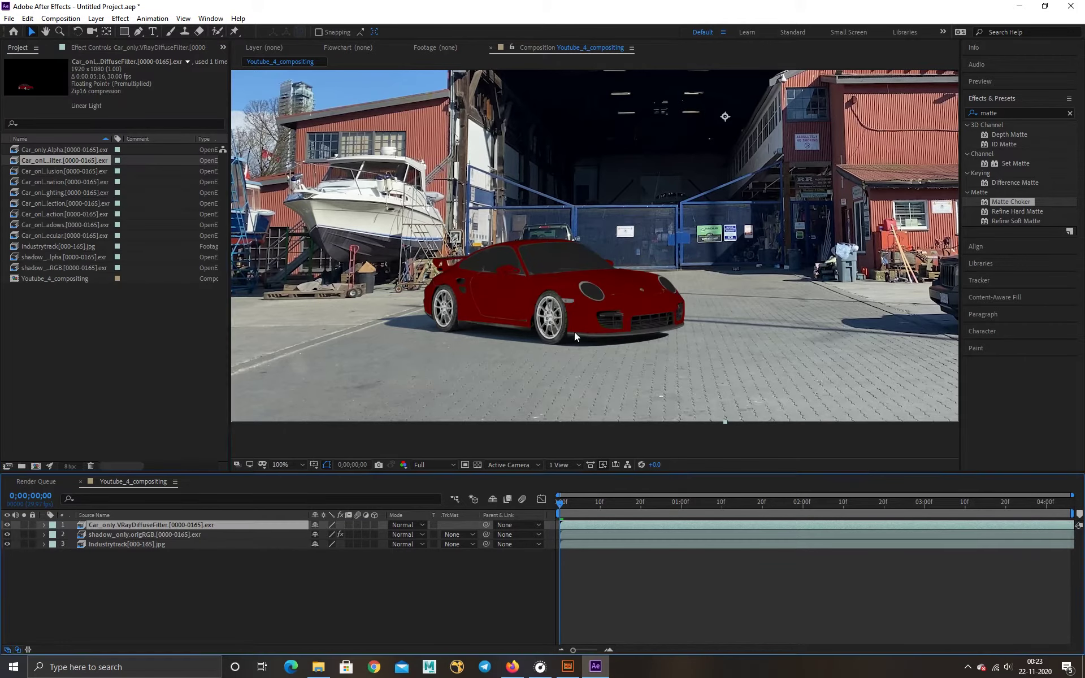
Above the diffuse filter layer, set the ambient occlusion pass to Multiply and the VRayLighting pass to Screen
{"action": "left_click", "coordinate": [412, 526]}
{"action": "left_click", "coordinate": [436, 87]}
{"action": "left_click", "coordinate": [407, 526]}
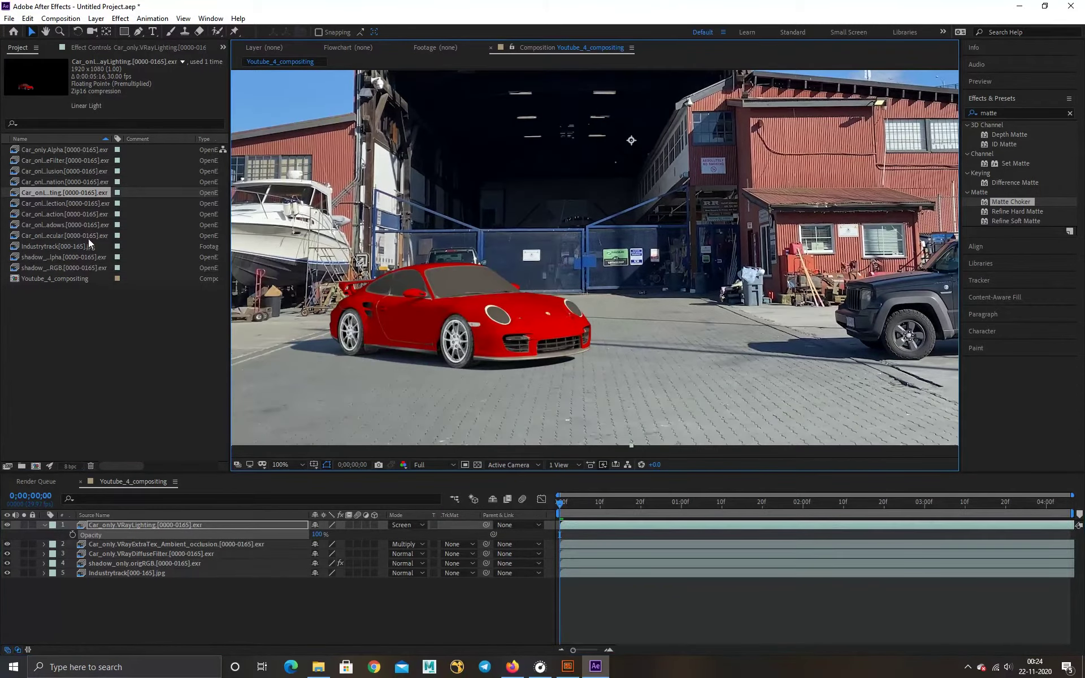
Add the VRayGlobalIllumination pass above the lighting layer and compare blend modes, settling on Soft Light
{"action": "left_click_drag", "start_coordinate": [65, 181], "coordinate": [179, 525]}
{"action": "left_click", "coordinate": [407, 525]}
{"action": "left_click", "coordinate": [420, 79]}
{"action": "left_click", "coordinate": [407, 525]}
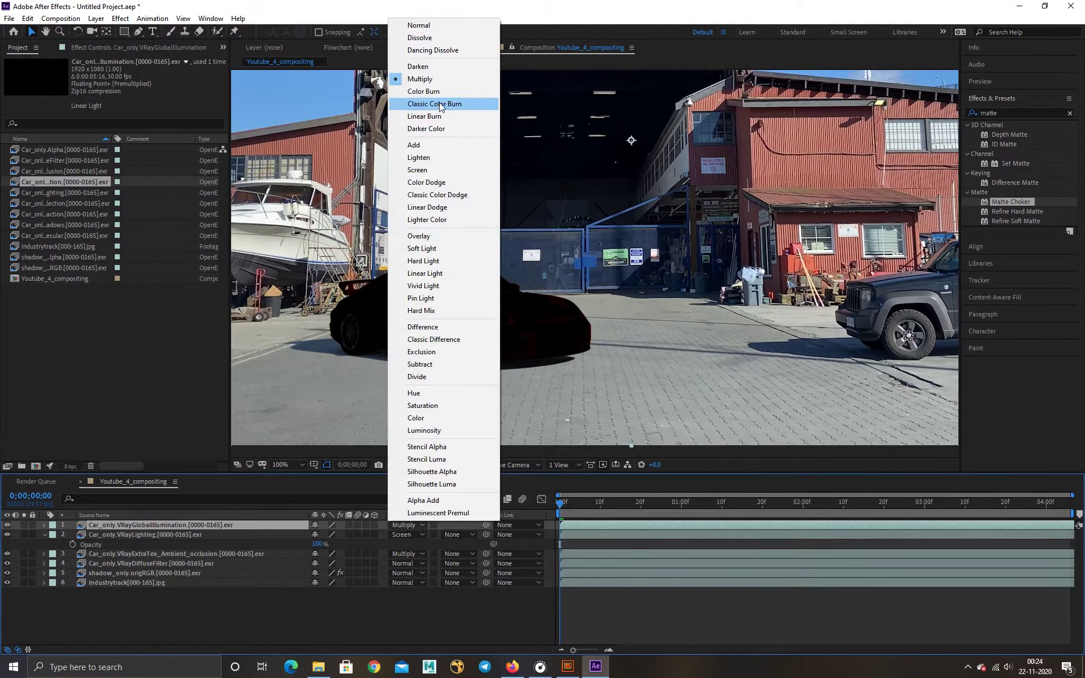
{"action": "left_click", "coordinate": [429, 236]}
{"action": "left_click", "coordinate": [407, 525]}
{"action": "left_click", "coordinate": [430, 157]}
{"action": "left_click", "coordinate": [407, 525]}
{"action": "left_click", "coordinate": [430, 236]}
{"action": "left_click", "coordinate": [423, 249]}
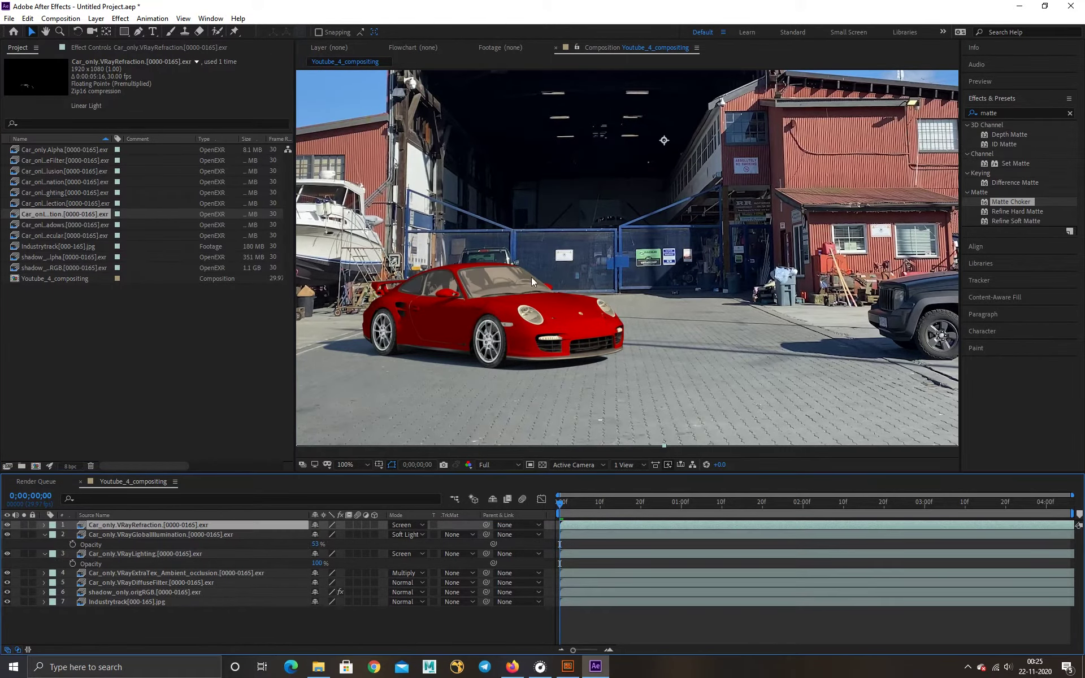
Add the VRayReflection and VRaySpecular passes on top of the layer stack in Screen mode
{"action": "left_click_drag", "start_coordinate": [65, 203], "coordinate": [172, 523]}
{"action": "left_click", "coordinate": [407, 526]}
{"action": "left_click", "coordinate": [416, 172]}
{"action": "left_click_drag", "start_coordinate": [44, 234], "coordinate": [175, 523]}
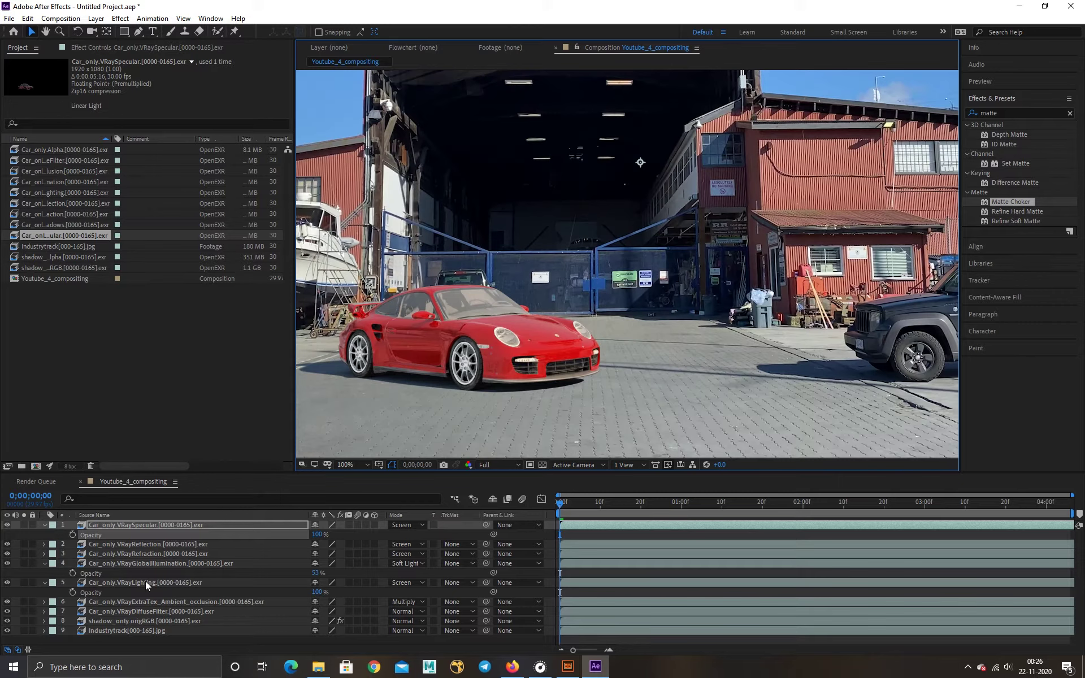
Hide the upper car passes, isolate the VRayLighting layer and set its blend mode to Overlay
{"action": "left_click_drag", "start_coordinate": [7, 525], "coordinate": [7, 602]}
{"action": "left_click", "coordinate": [7, 583]}
{"action": "left_click", "coordinate": [7, 564]}
{"action": "left_click", "coordinate": [7, 564]}
{"action": "left_click", "coordinate": [118, 583]}
{"action": "left_click", "coordinate": [407, 583]}
{"action": "left_click", "coordinate": [421, 292]}
Show the VRayGlobalIllumination layer and change its blend mode to Overlay
{"action": "left_click", "coordinate": [8, 563]}
{"action": "left_click", "coordinate": [407, 563]}
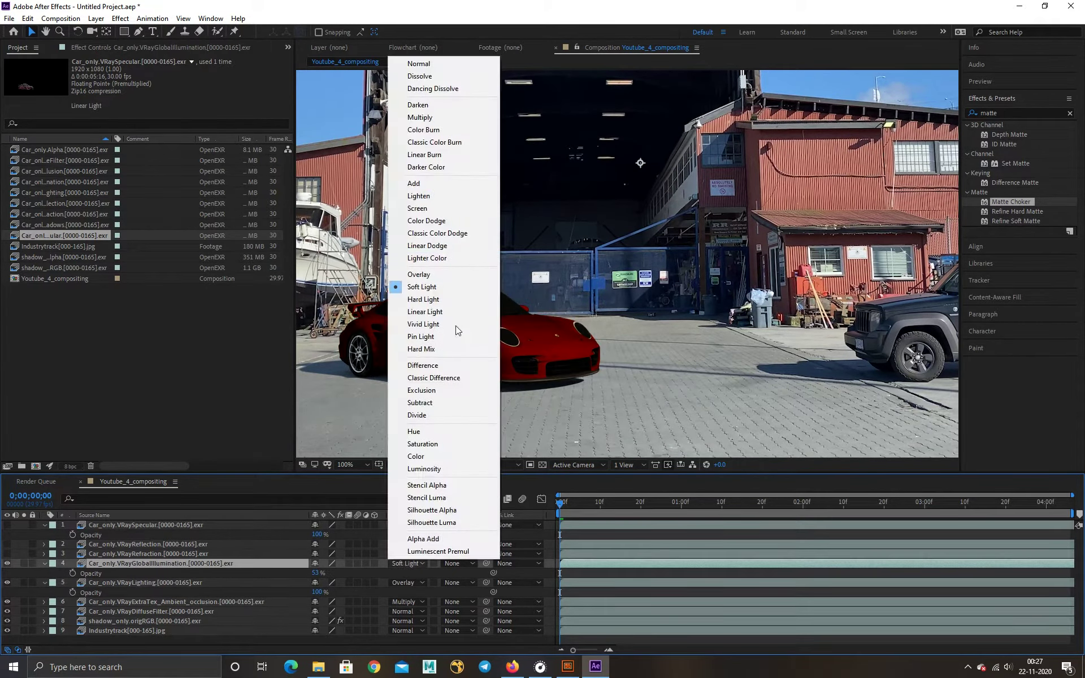
{"action": "left_click", "coordinate": [424, 104]}
{"action": "left_click", "coordinate": [407, 564]}
{"action": "left_click", "coordinate": [424, 274]}
Turn the refraction, reflection and specular layers back on
{"action": "left_click", "coordinate": [8, 554]}
{"action": "left_click", "coordinate": [7, 544]}
{"action": "left_click", "coordinate": [7, 525]}
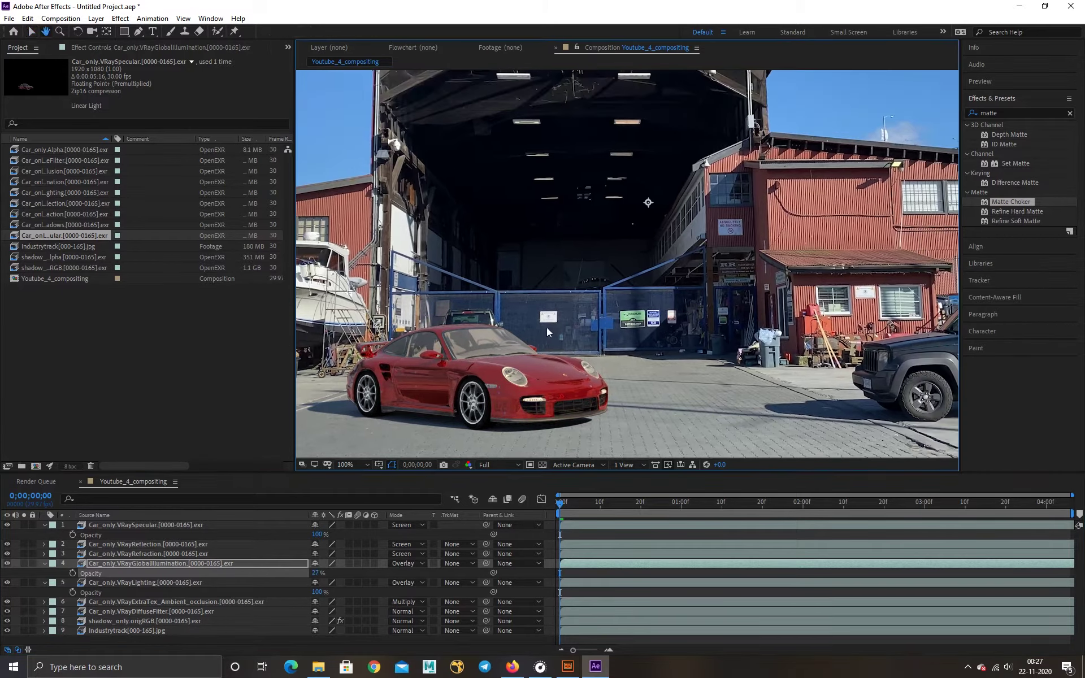
Set the VRayGlobalIllumination layer's opacity to 11% and play back the composition
{"action": "left_click_drag", "start_coordinate": [316, 573], "coordinate": [327, 573]}
{"action": "left_click_drag", "start_coordinate": [547, 328], "coordinate": [583, 284]}
{"action": "left_click", "coordinate": [169, 525]}
{"action": "left_click_drag", "start_coordinate": [315, 573], "coordinate": [306, 573]}
{"action": "left_click", "coordinate": [239, 563]}
{"action": "scroll", "coordinate": [500, 354], "scroll_direction": "down", "scroll_amount": 1}
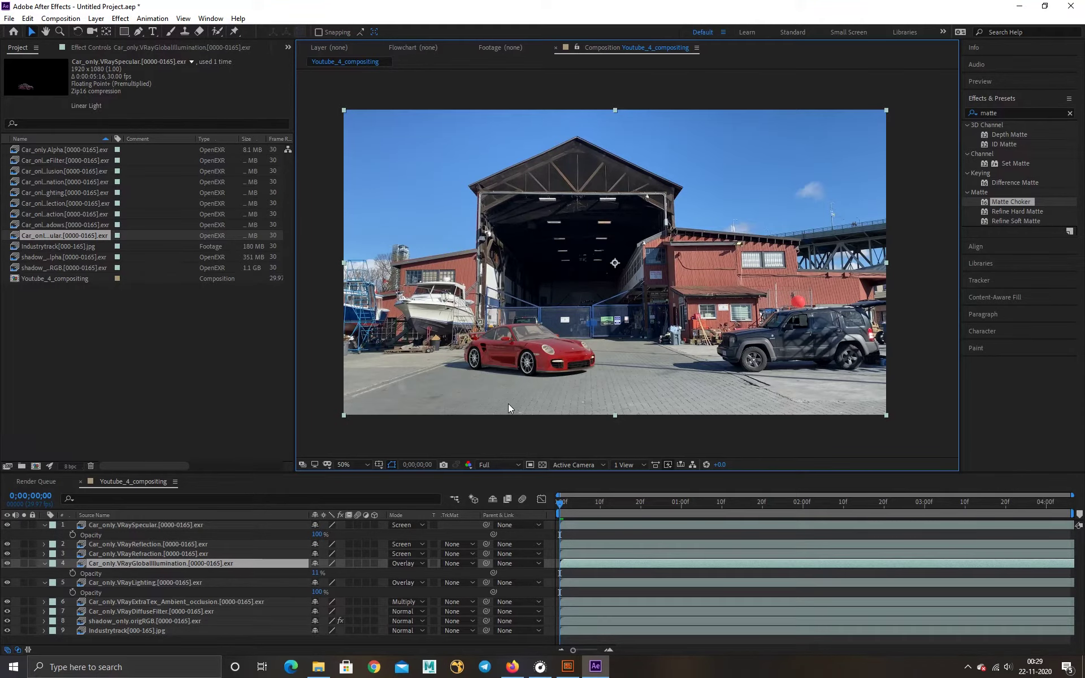
{"action": "left_click", "coordinate": [568, 505]}
{"action": "key", "text": "space"}
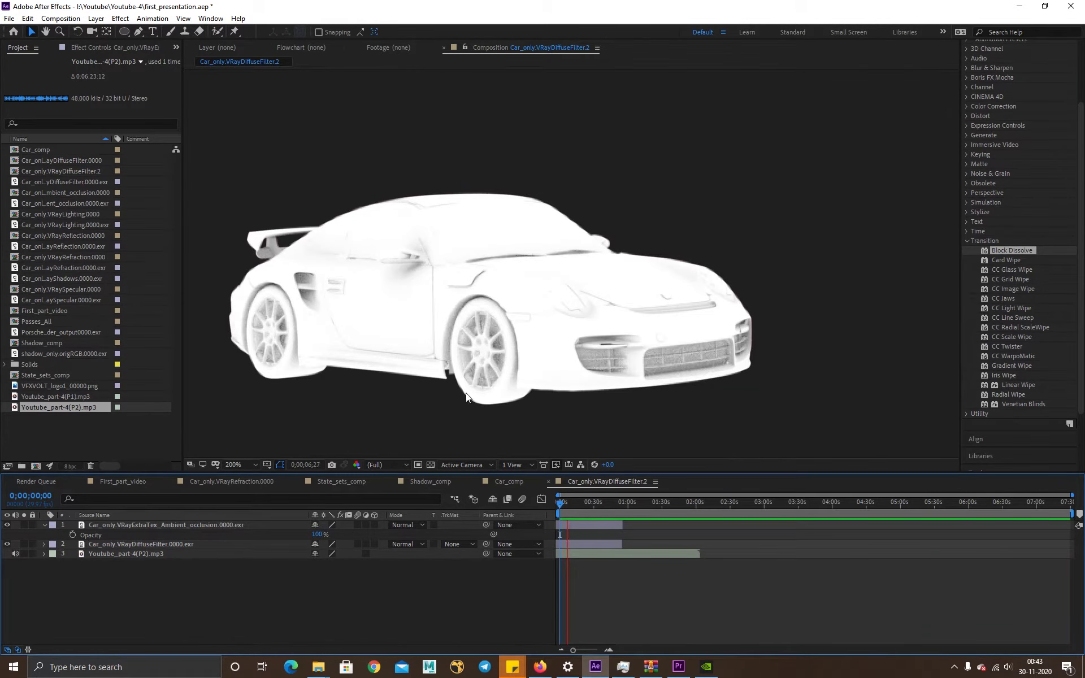
In the Car_only.VRayDiffuseFilter.2 composition, set the ambient occlusion layer's blend mode to Multiply
{"action": "left_click", "coordinate": [410, 526]}
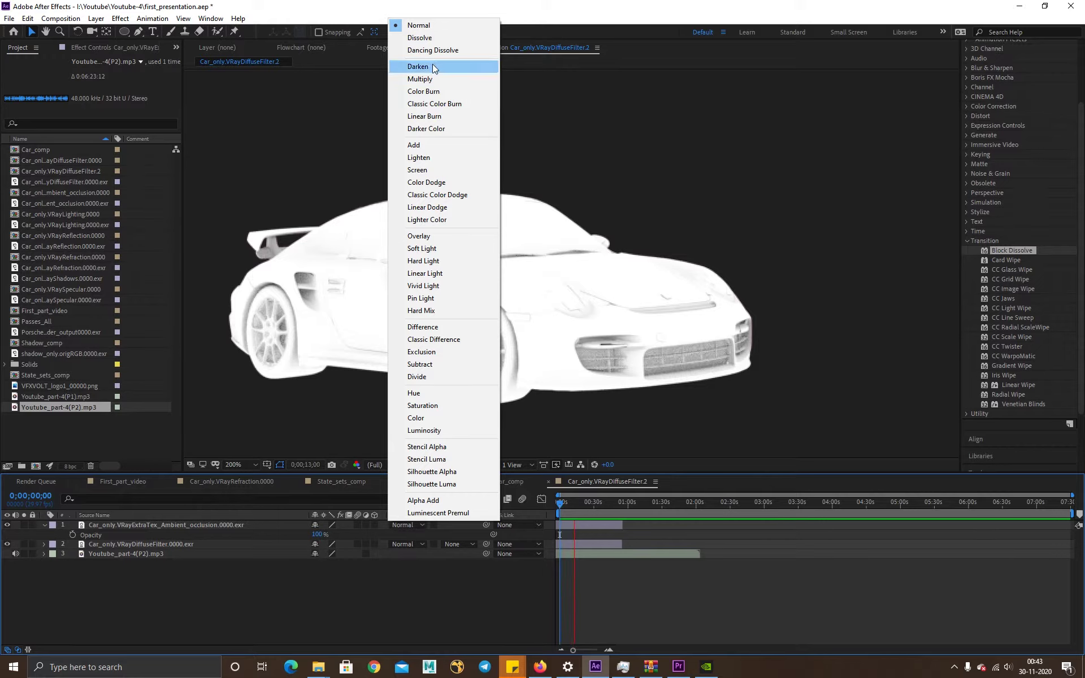
{"action": "left_click", "coordinate": [429, 80]}
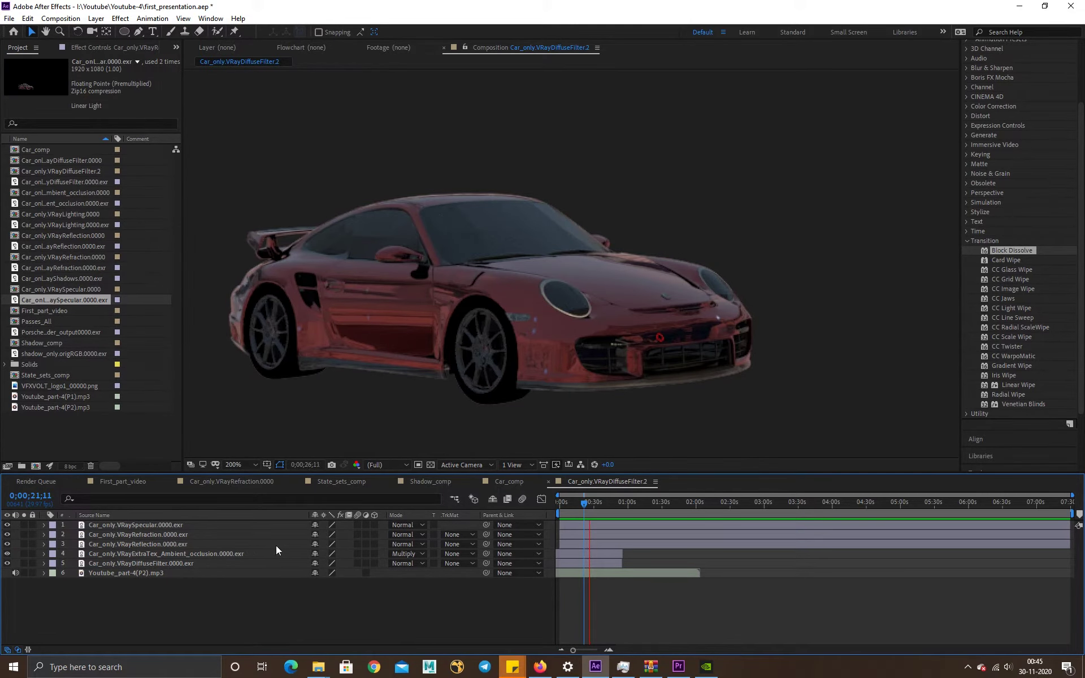
Set the blend mode of the VRayReflection, VRayRefraction and VRaySpecular layers to Screen
{"action": "left_click", "coordinate": [411, 542]}
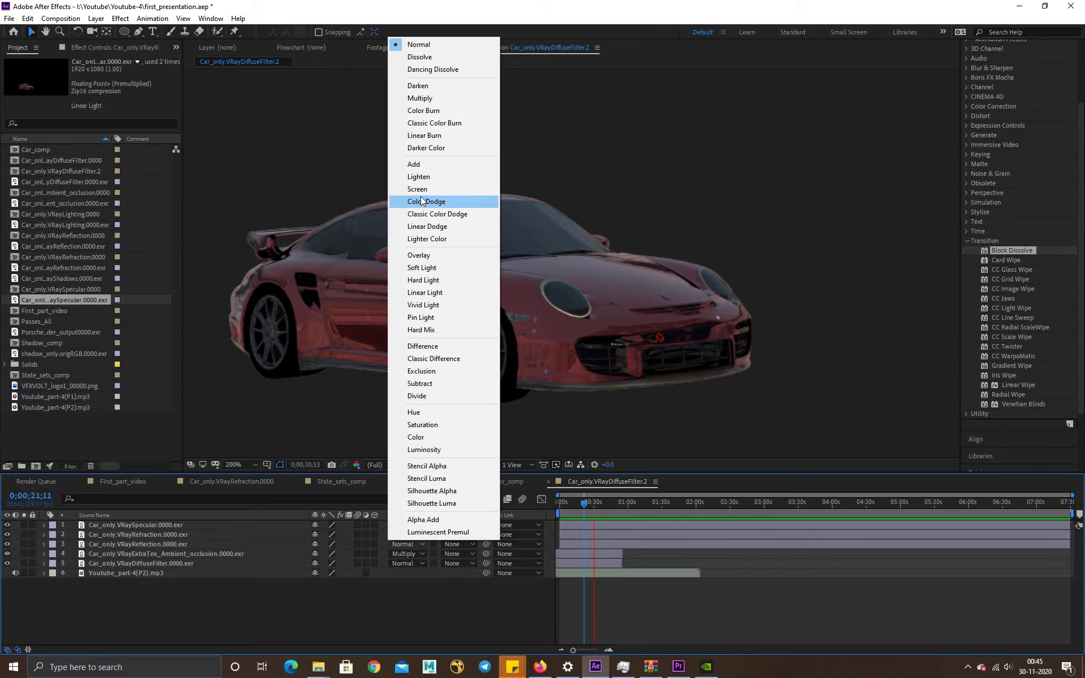
{"action": "left_click", "coordinate": [421, 189]}
{"action": "left_click", "coordinate": [415, 535]}
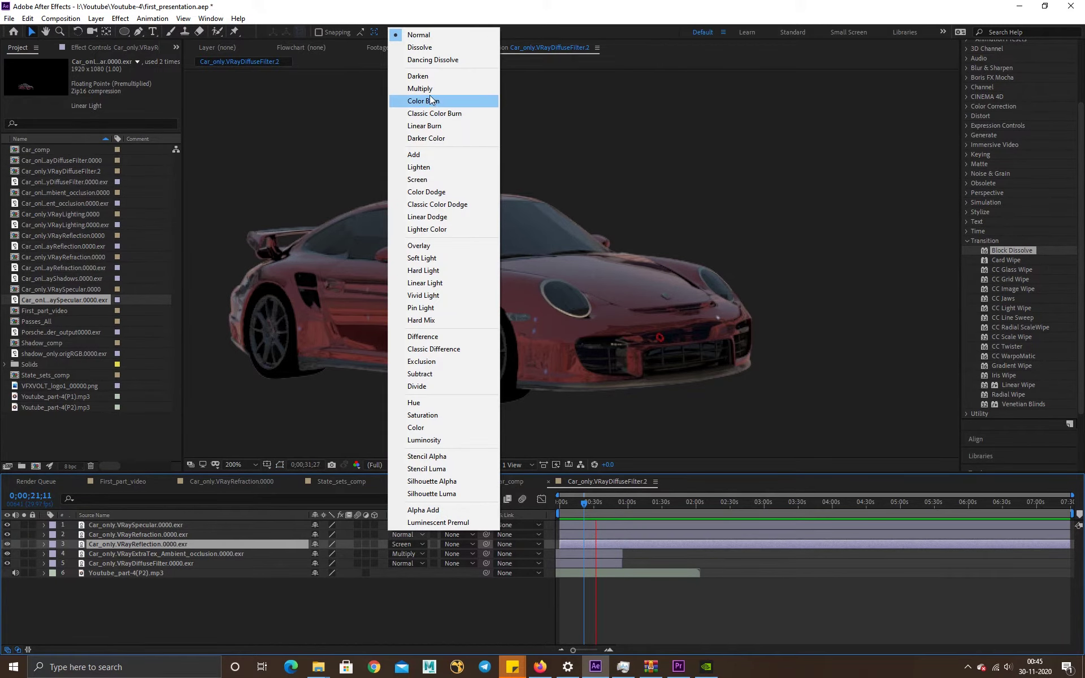
{"action": "left_click", "coordinate": [428, 181]}
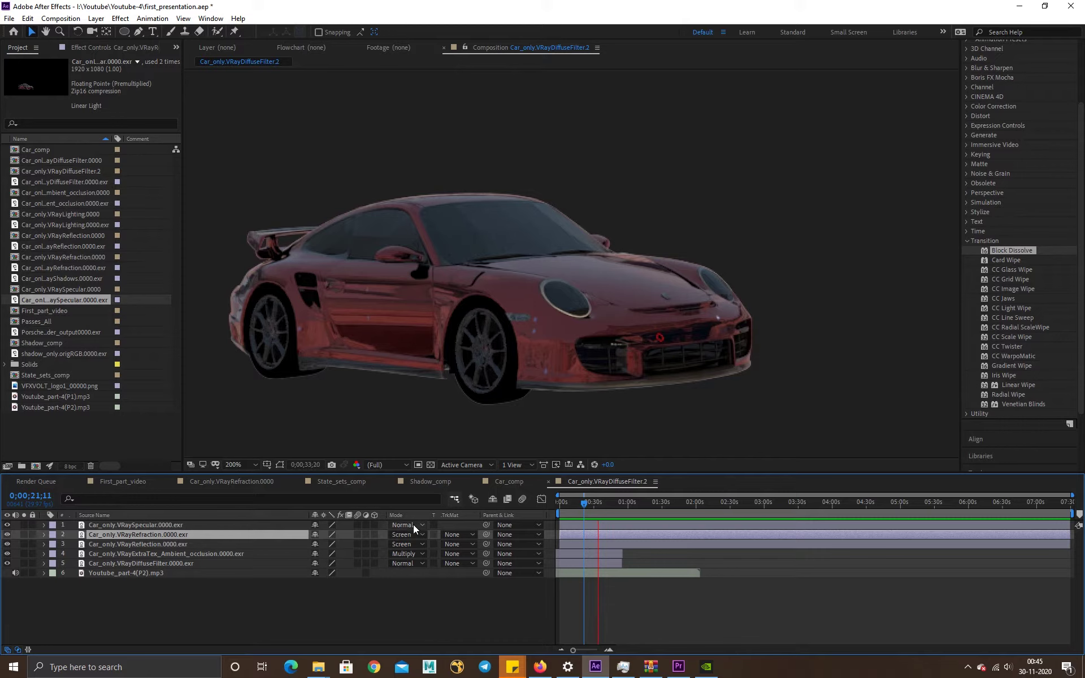
{"action": "left_click", "coordinate": [412, 524]}
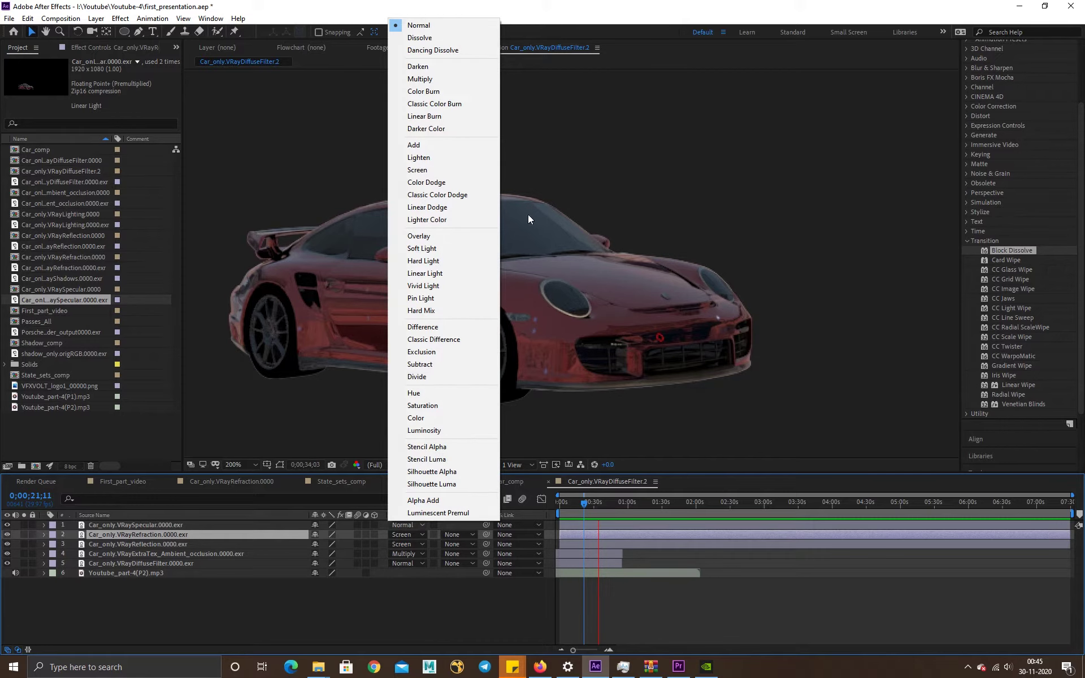
{"action": "left_click", "coordinate": [425, 170]}
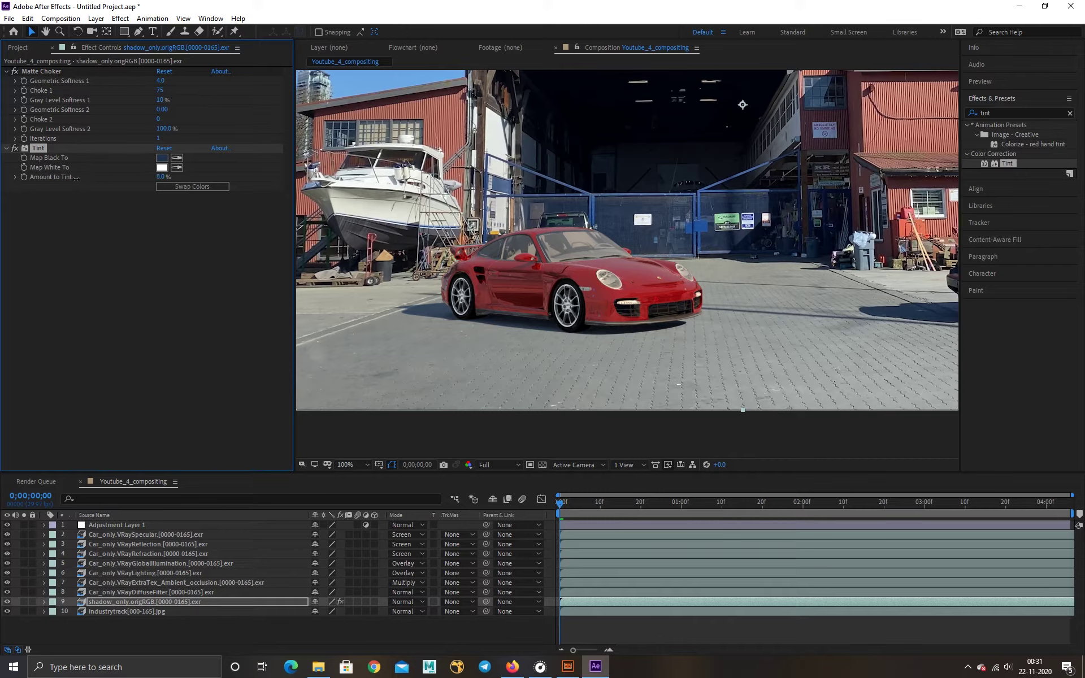
Set the Tint effect's Amount to Tint on the shadow_only.origRGB layer to 4% and check the shadow
{"action": "left_click_drag", "start_coordinate": [75, 178], "coordinate": [67, 177]}
{"action": "scroll", "coordinate": [596, 301], "scroll_direction": "down", "scroll_amount": 4}
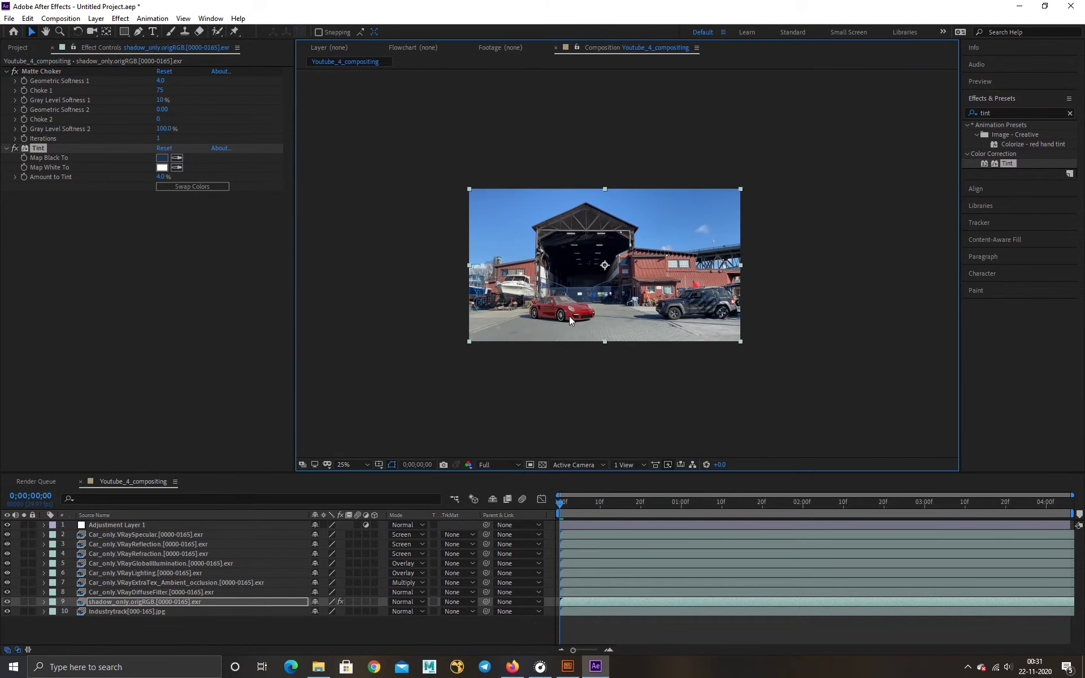
{"action": "scroll", "coordinate": [568, 317], "scroll_direction": "up", "scroll_amount": 4}
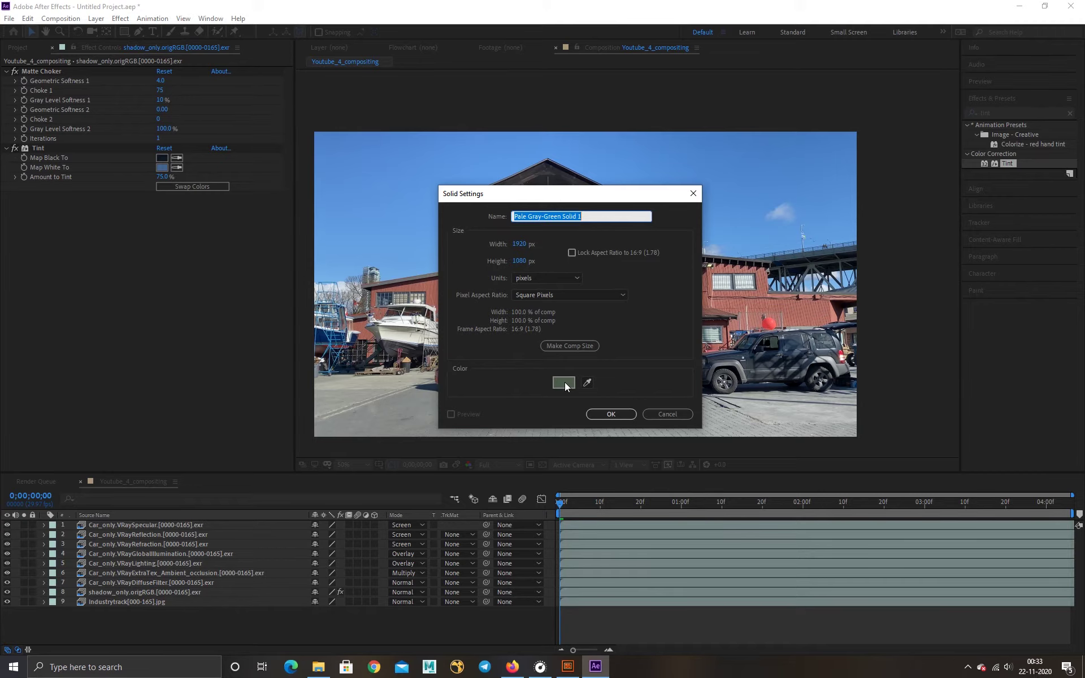
Create a 1920 x 1080 solid coloured 5C95DC, sampled from the blue sky in the footage
{"action": "left_click", "coordinate": [564, 382]}
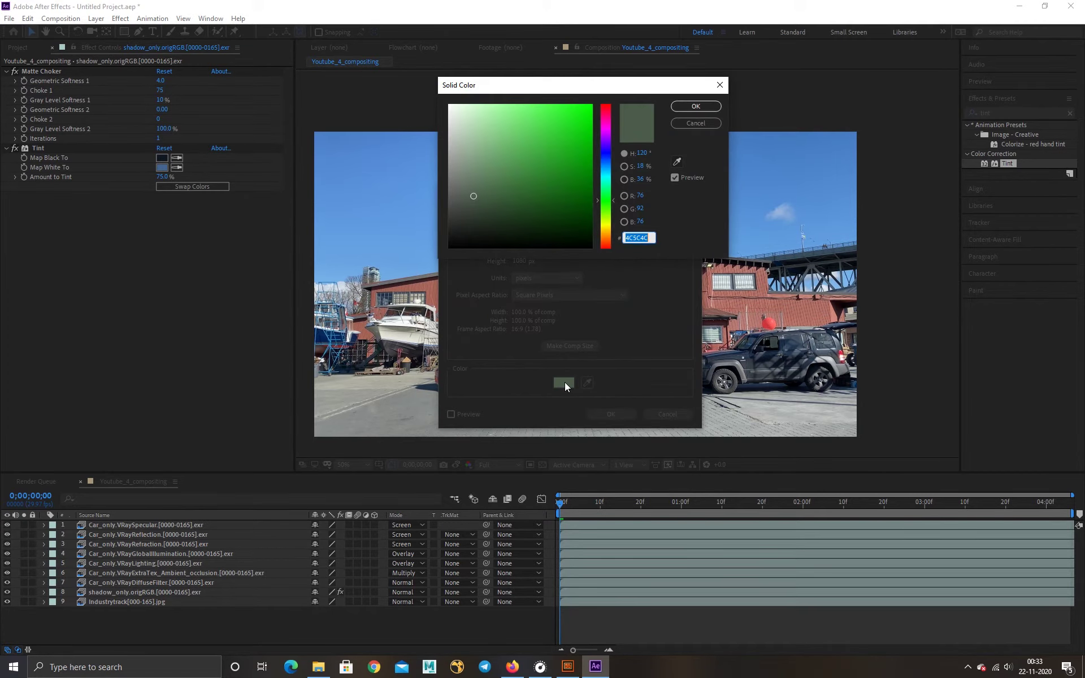
{"action": "left_click", "coordinate": [676, 162]}
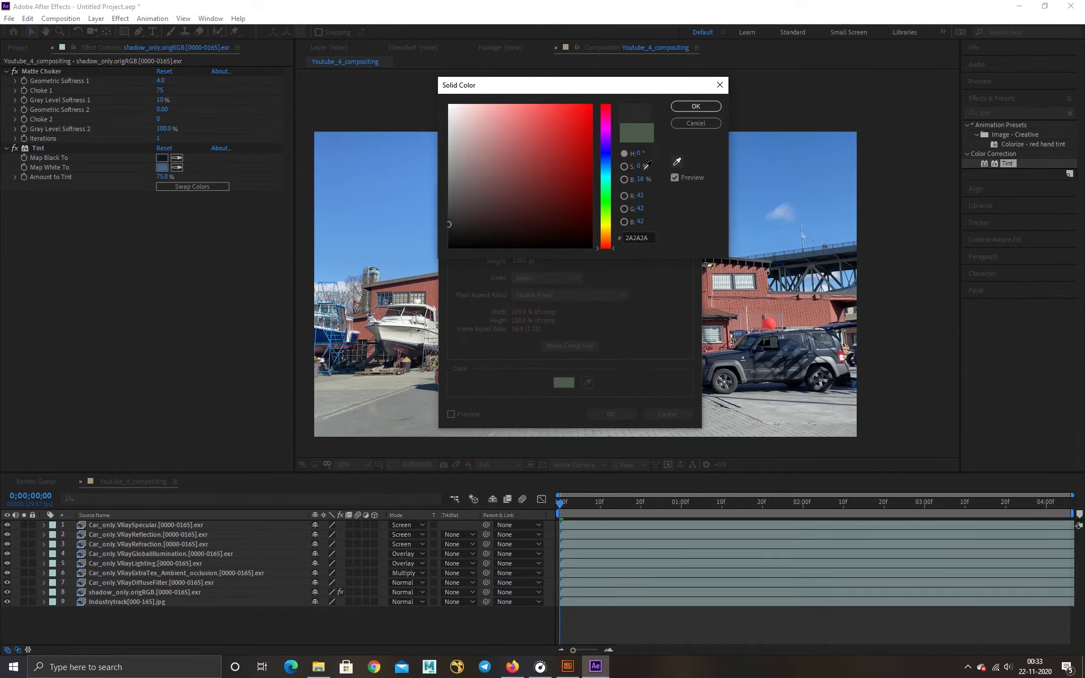
{"action": "left_click", "coordinate": [370, 196]}
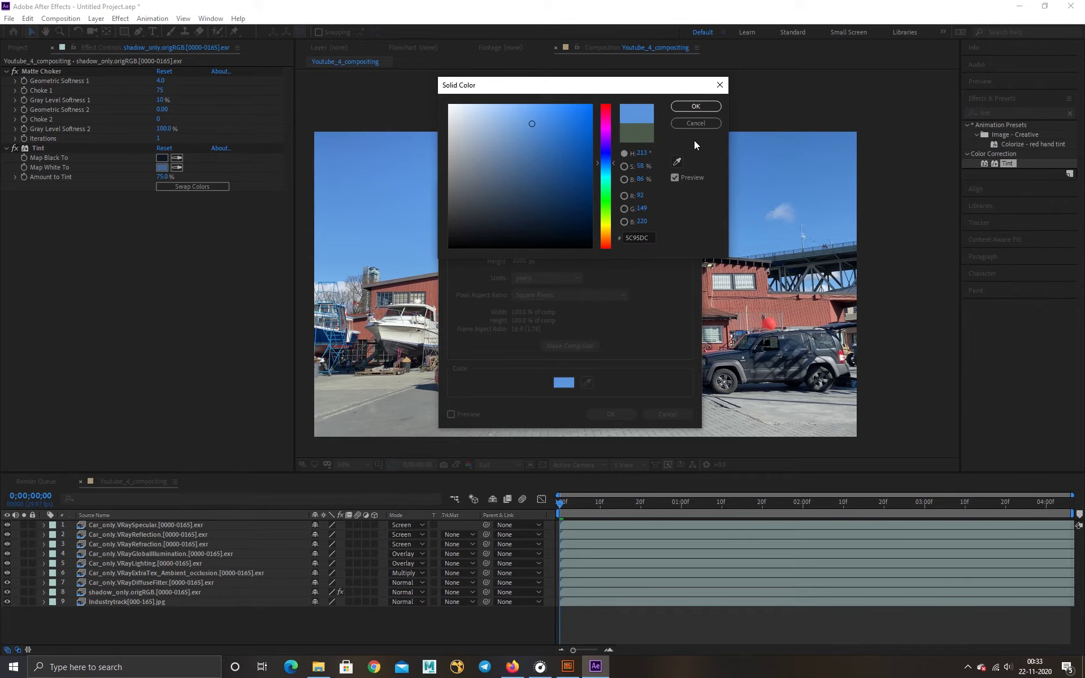
{"action": "left_click", "coordinate": [695, 107]}
{"action": "left_click", "coordinate": [609, 414]}
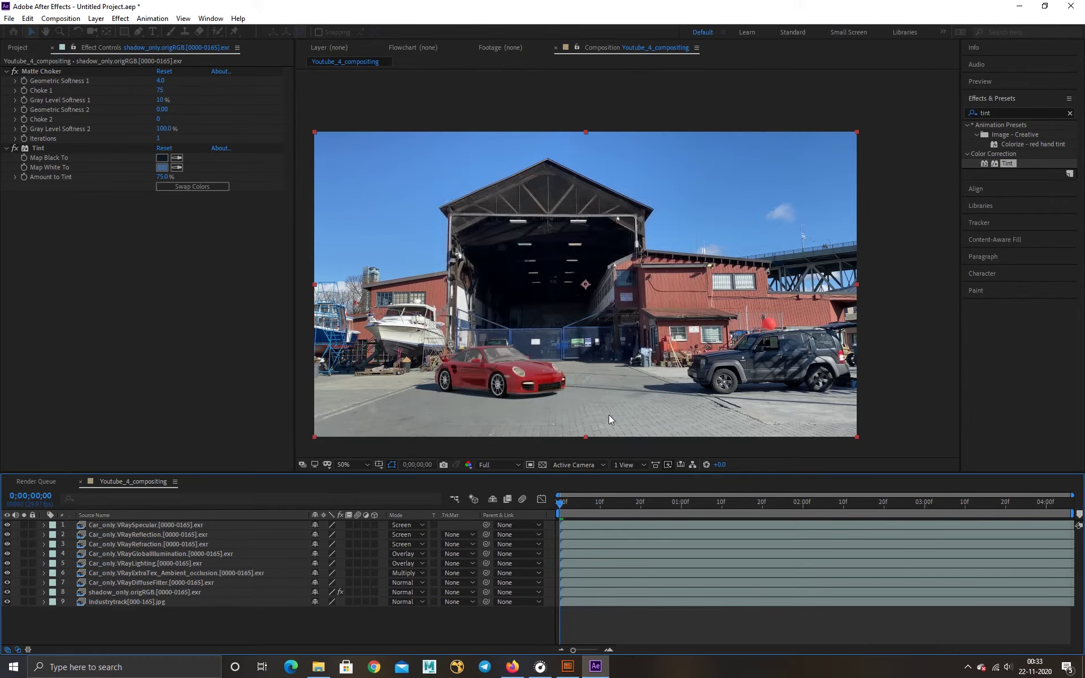
Try and remove a Tint effect on the blue solid layer, and set the solid's blend mode to Multiply
{"action": "left_click_drag", "start_coordinate": [1007, 163], "coordinate": [187, 527]}
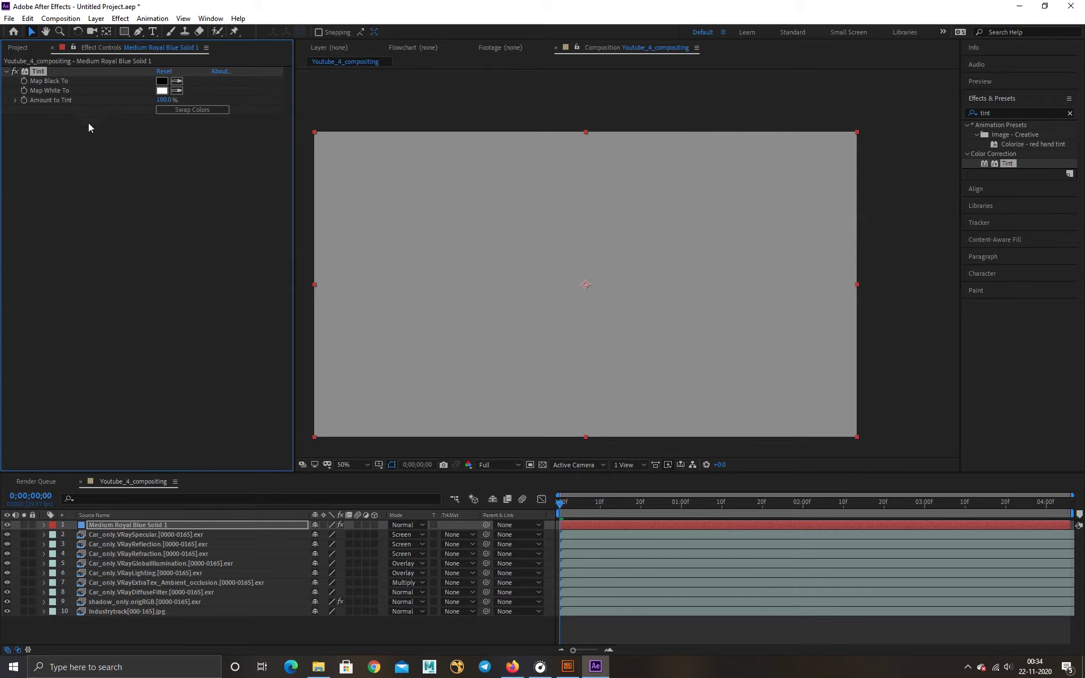
{"action": "key", "text": "Delete"}
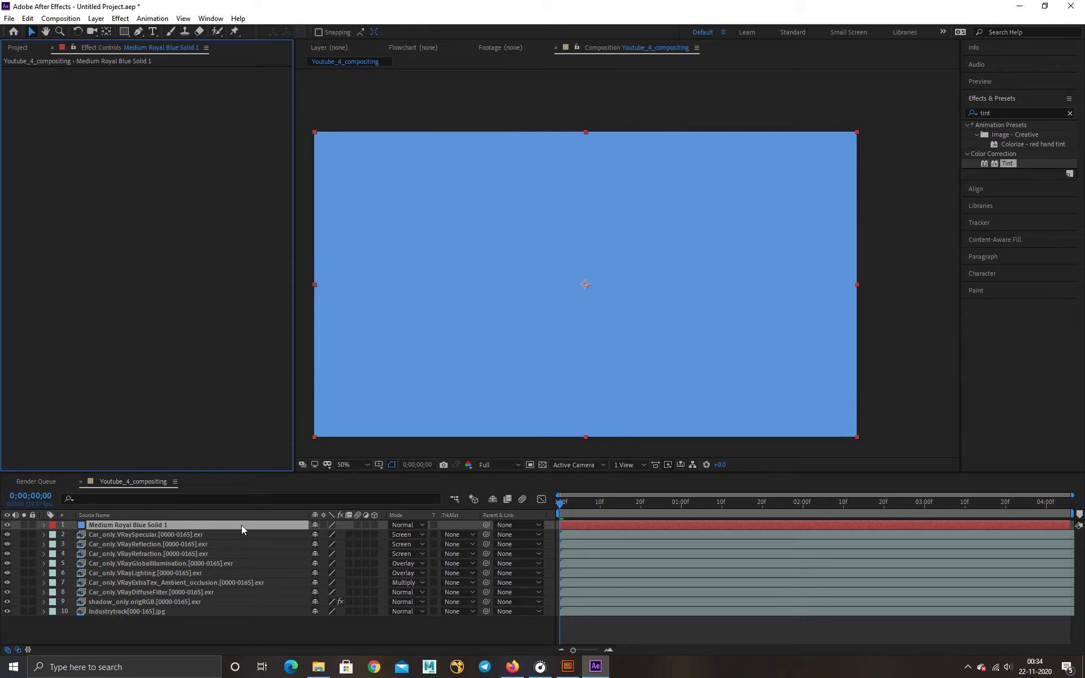
{"action": "left_click", "coordinate": [406, 523]}
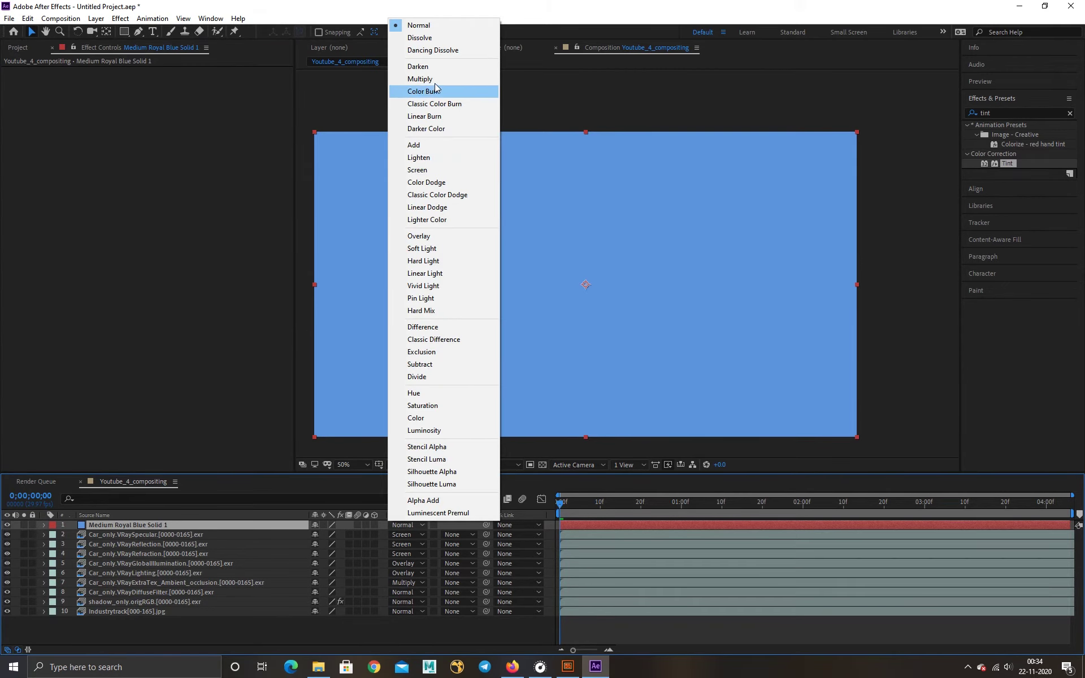
{"action": "left_click", "coordinate": [435, 80]}
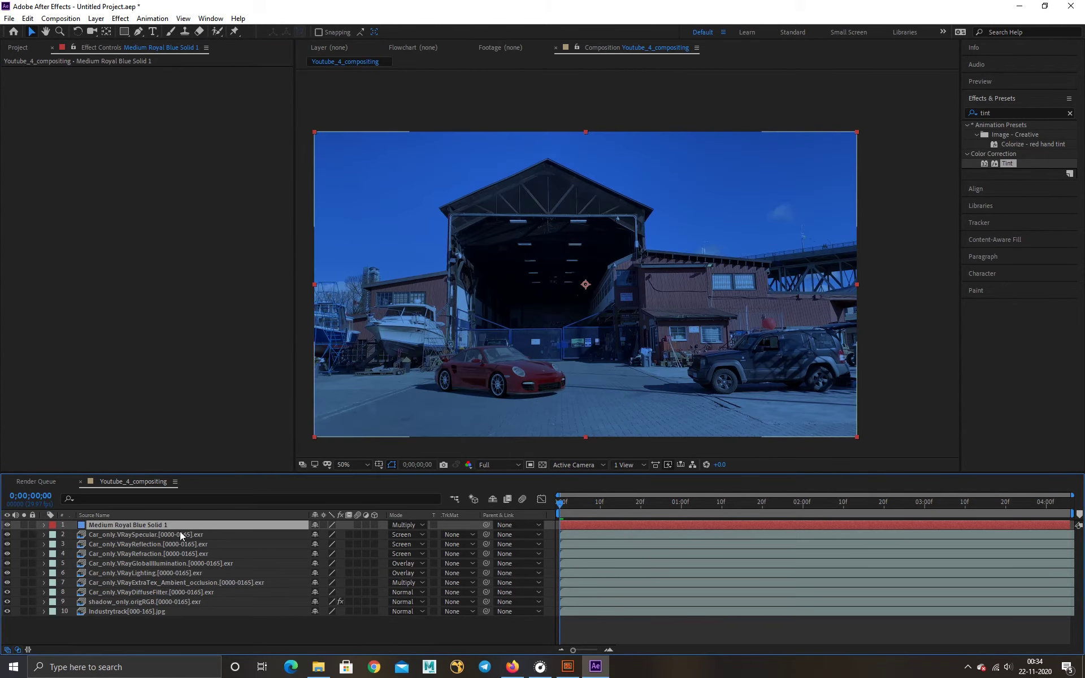
Reveal the blue solid layer's Opacity property and lower it to 15%
{"action": "key", "text": "t"}
{"action": "left_click_drag", "start_coordinate": [316, 535], "coordinate": [243, 536]}
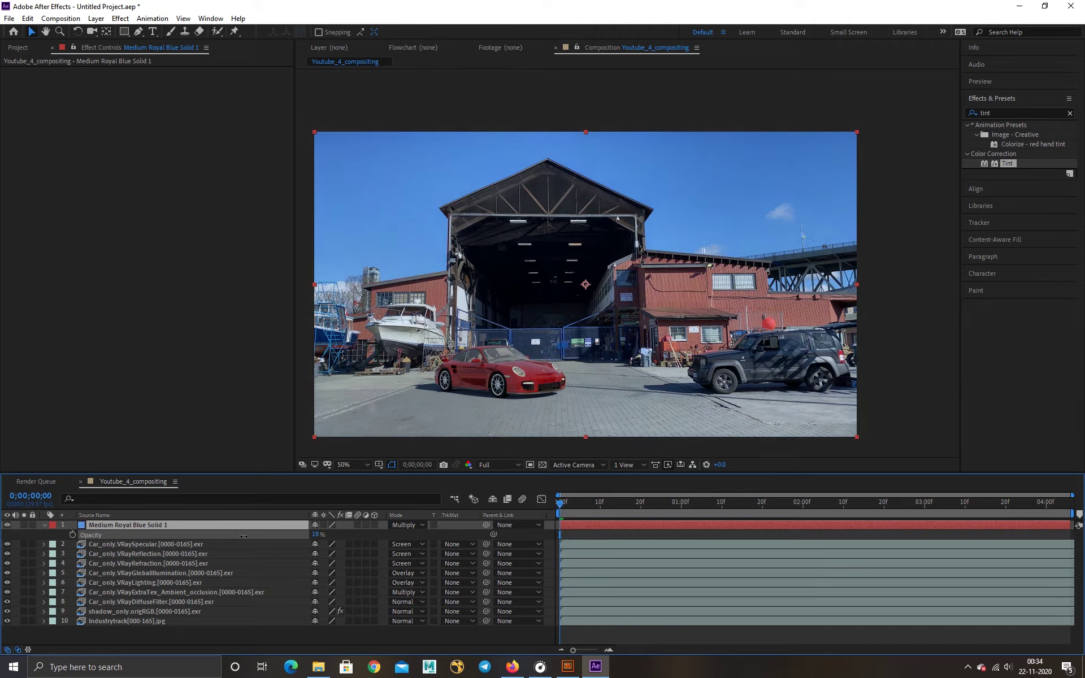
{"action": "left_click_drag", "start_coordinate": [244, 536], "coordinate": [246, 536]}
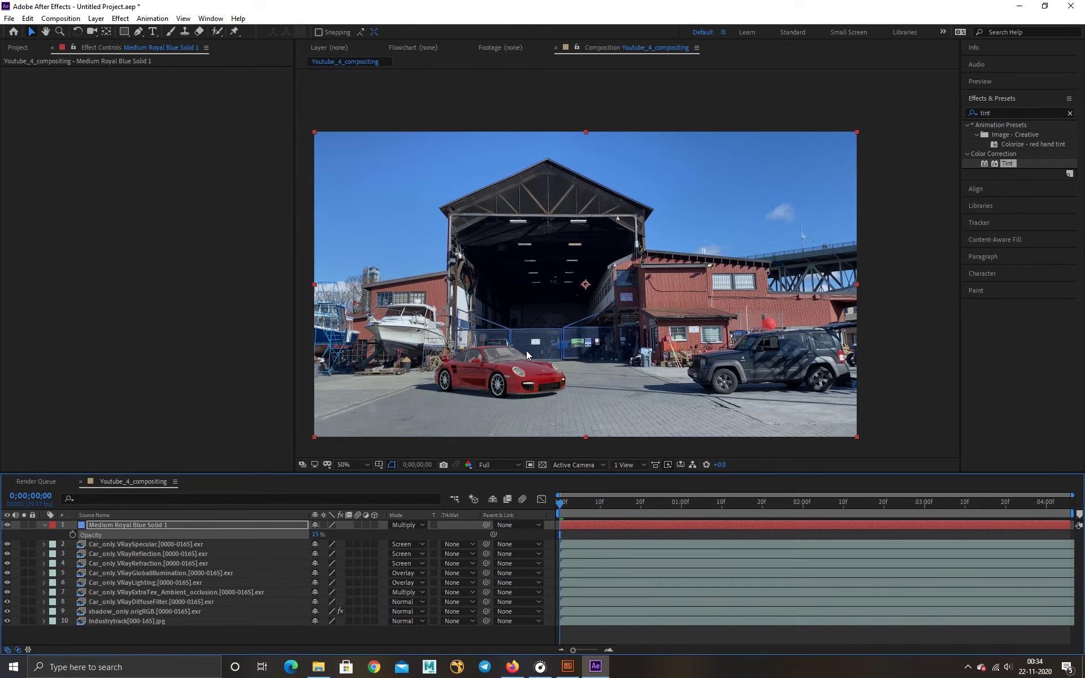
Inspect the car's integration with the footage and play a preview of the Youtube_4_compositing composition
{"action": "scroll", "coordinate": [527, 351], "scroll_direction": "down", "scroll_amount": 2}
{"action": "left_click_drag", "start_coordinate": [541, 341], "coordinate": [481, 382]}
{"action": "scroll", "coordinate": [484, 368], "scroll_direction": "up", "scroll_amount": 2}
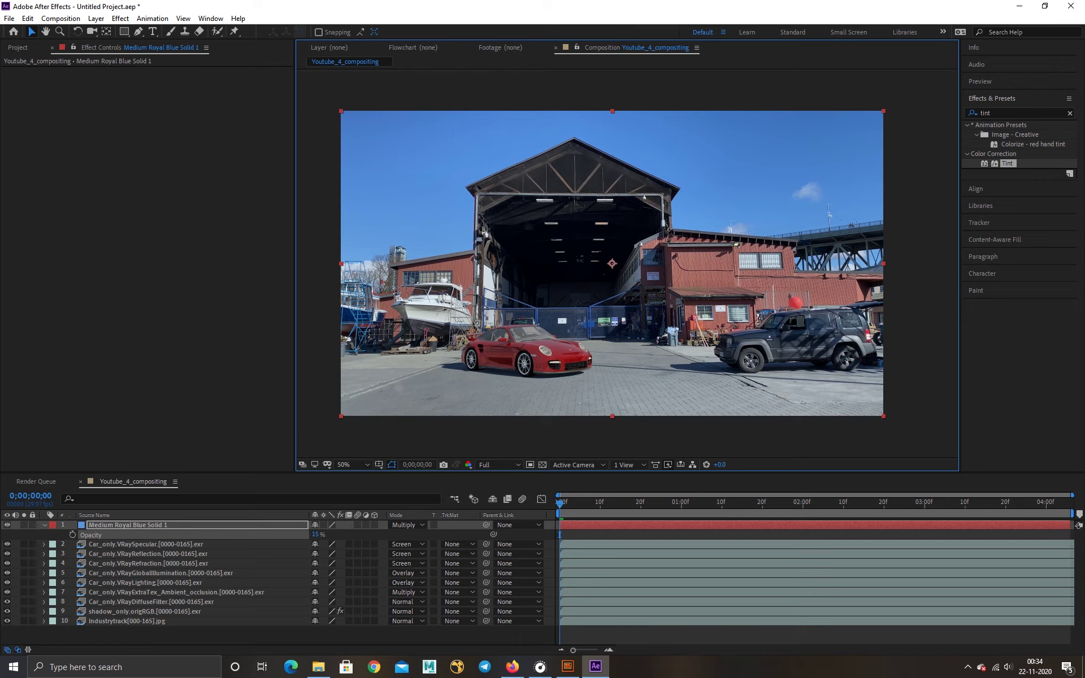
{"action": "key", "text": "F10"}
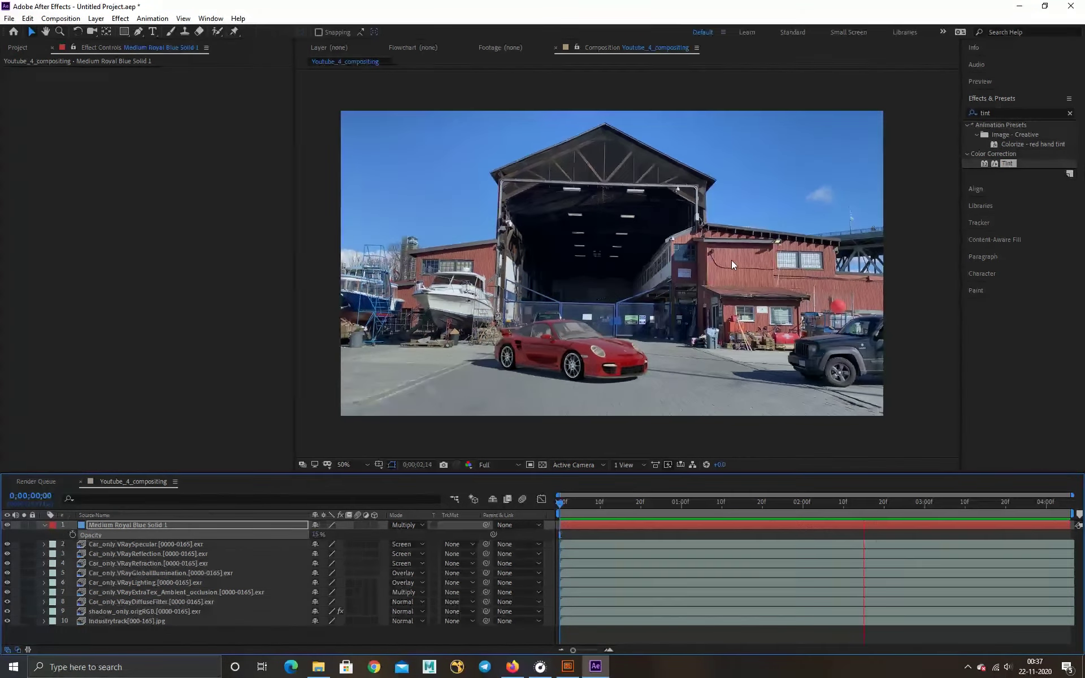
{"action": "key", "text": "space"}
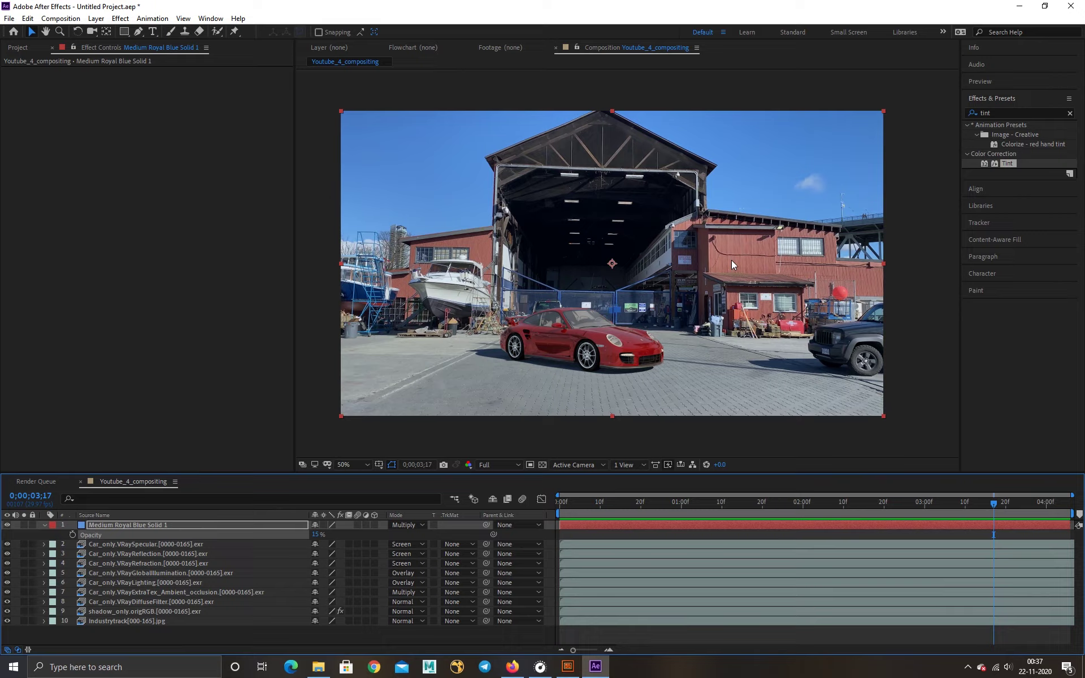